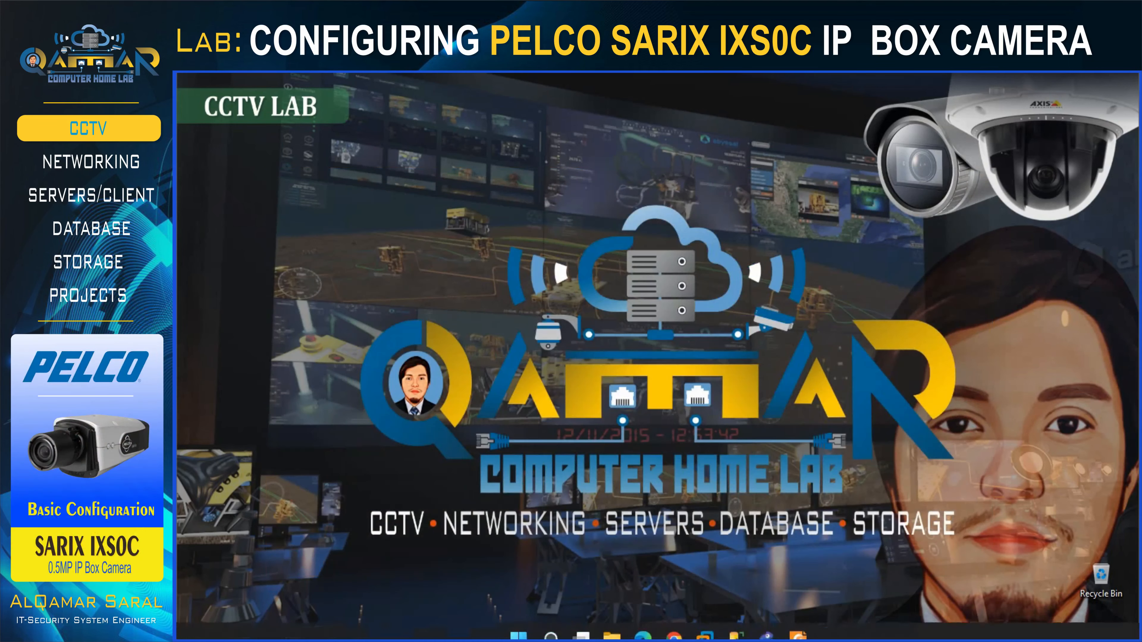
Glance at the IXS0C datasheet PDF, close it, and return to the Pelco support article.
{"action": "left_click", "coordinate": [798, 624]}
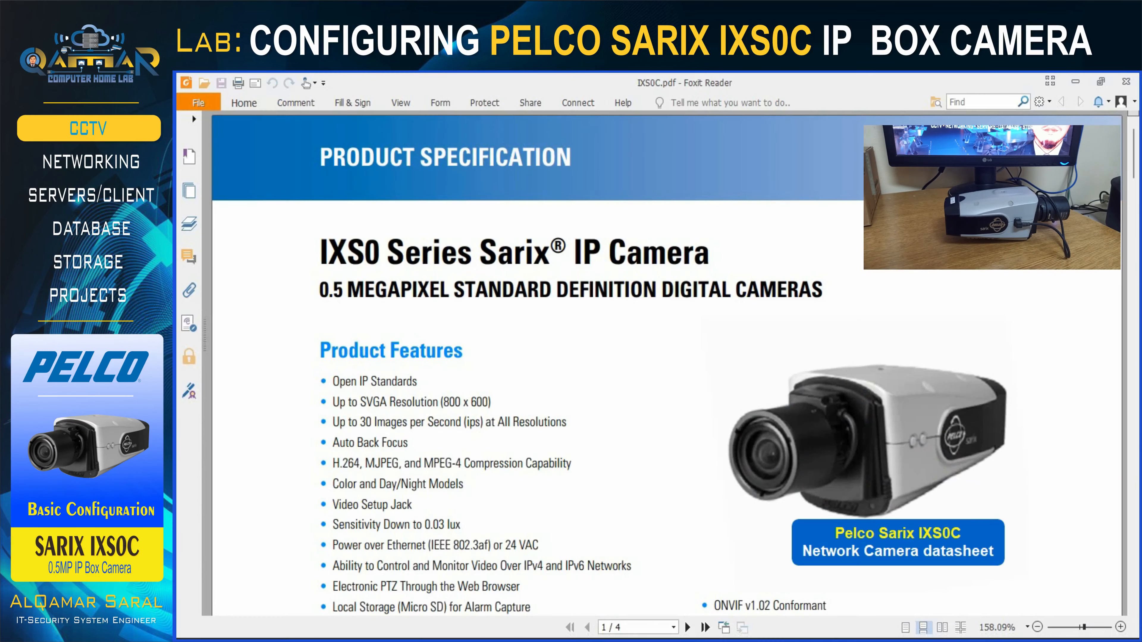
{"action": "left_click", "coordinate": [1084, 78]}
{"action": "left_click", "coordinate": [673, 622]}
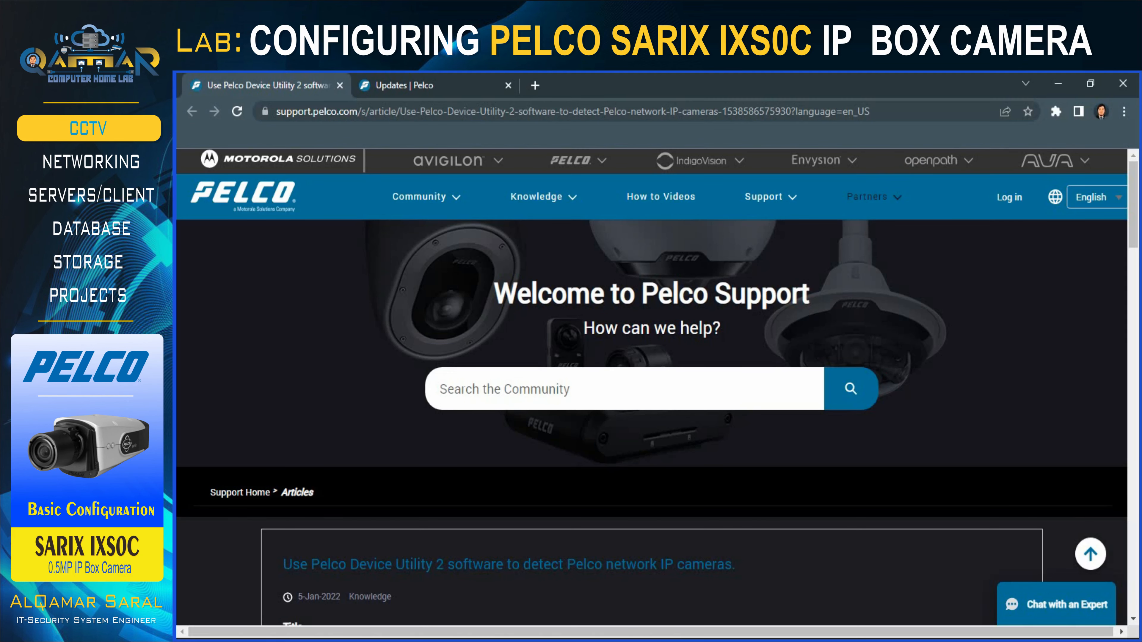
Download Device Utility v2.3.1.zip from the article's link and open it for extraction in WinRAR.
{"action": "scroll", "coordinate": [657, 342], "scroll_direction": "down", "scroll_amount": 3}
{"action": "scroll", "coordinate": [652, 387], "scroll_direction": "down", "scroll_amount": 10}
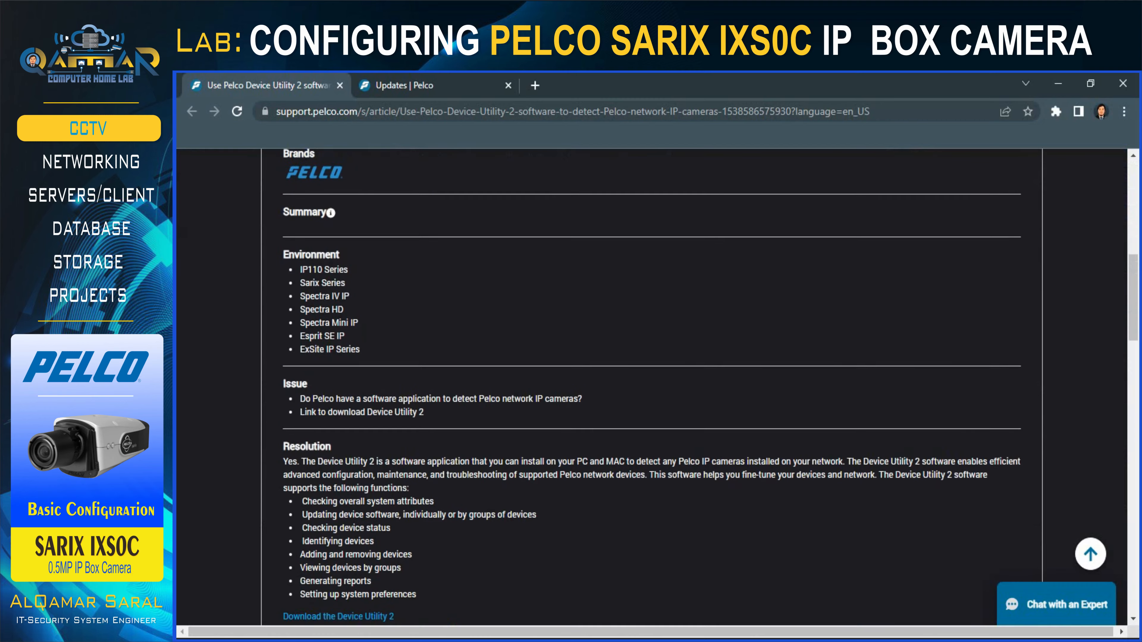
{"action": "left_click", "coordinate": [311, 470]}
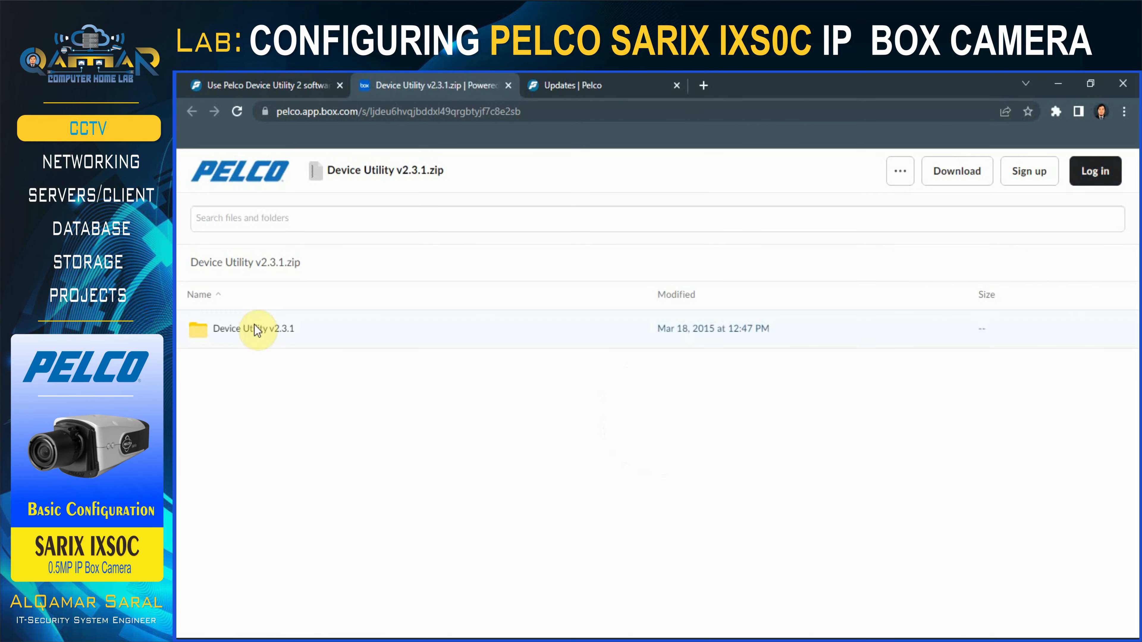
{"action": "left_click", "coordinate": [255, 329]}
{"action": "left_click", "coordinate": [957, 171]}
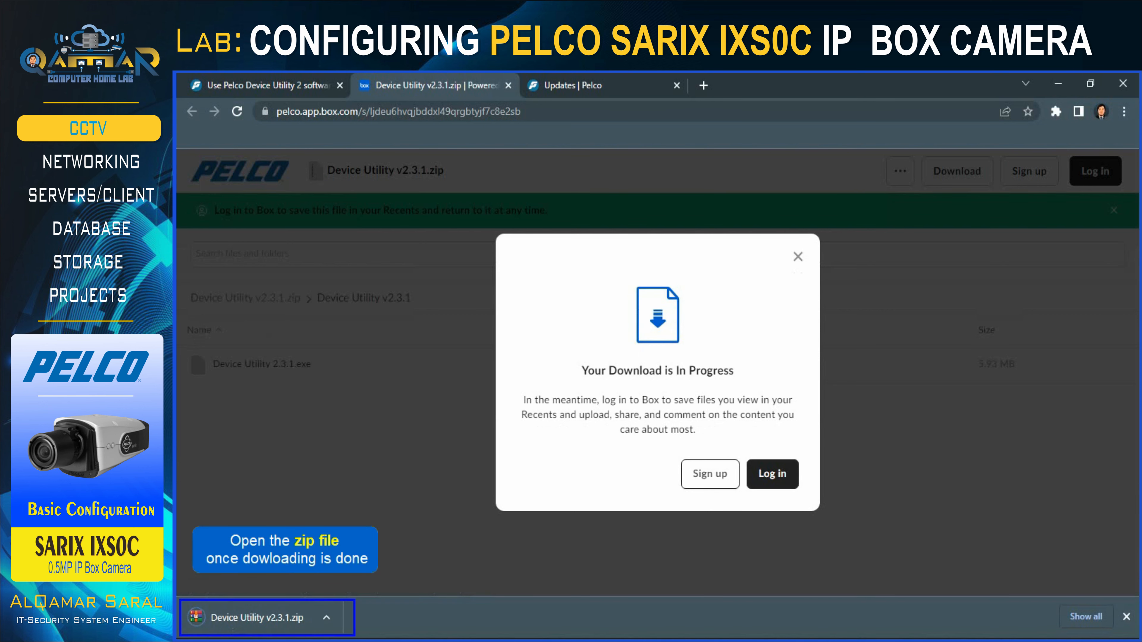
{"action": "left_click", "coordinate": [798, 257]}
{"action": "left_click", "coordinate": [261, 619]}
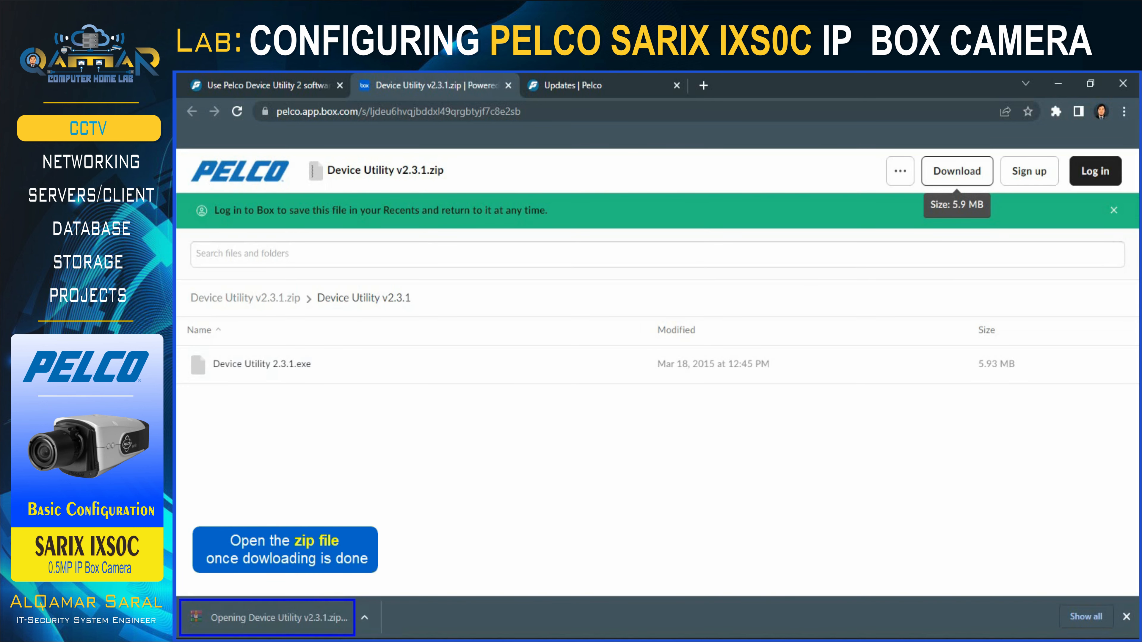
{"action": "left_click", "coordinate": [618, 228]}
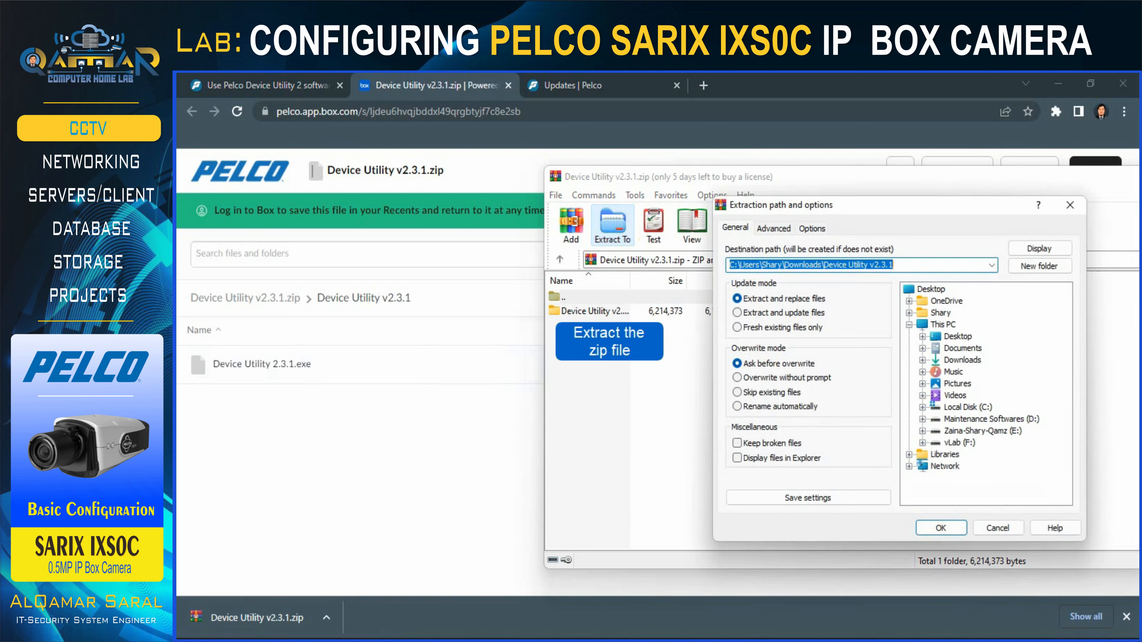
Set the extraction destination to the Desktop and start unpacking Device Utility v2.3.1.zip.
{"action": "left_click", "coordinate": [930, 289]}
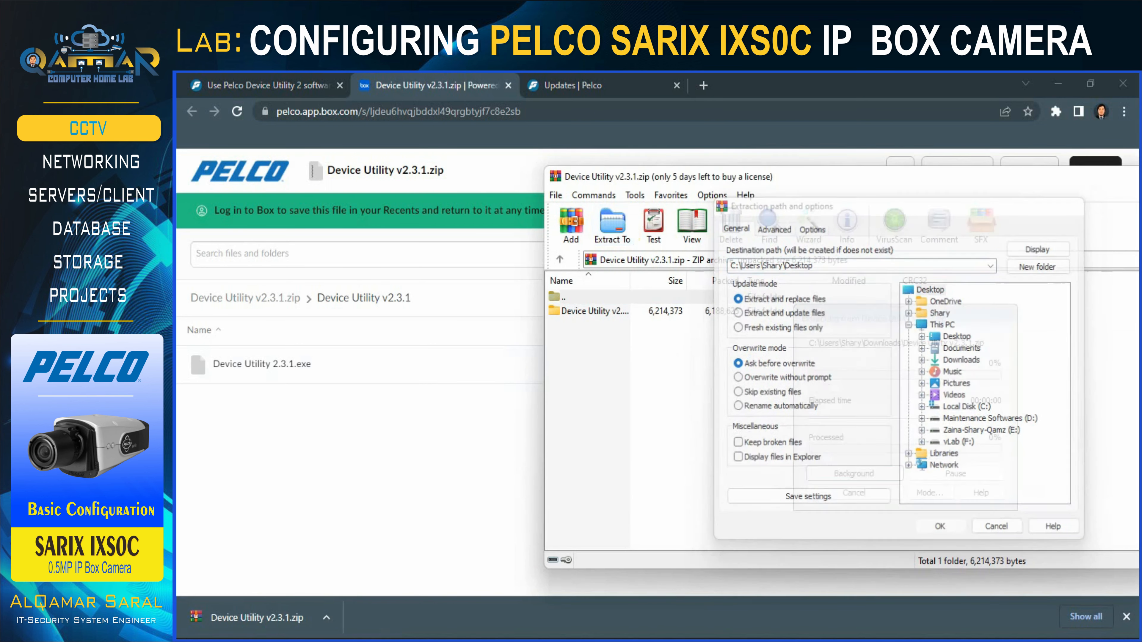
{"action": "left_click", "coordinate": [941, 528]}
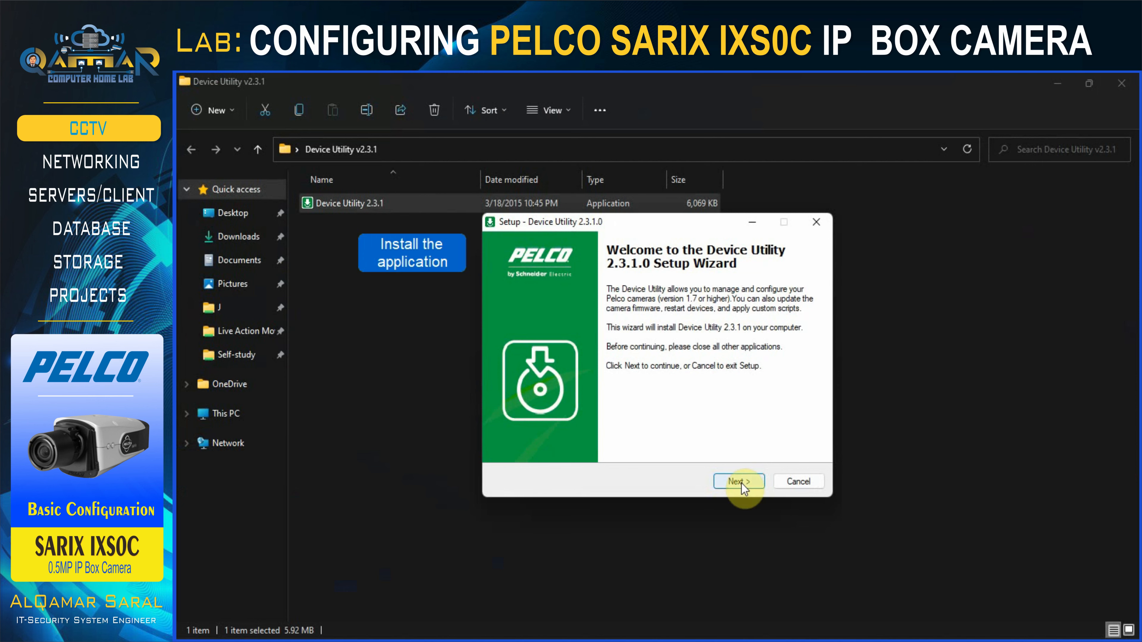
Install Device Utility 2.3.1 with the licence accepted and View Readme unchecked, then launch it.
{"action": "left_click", "coordinate": [739, 480]}
{"action": "left_click", "coordinate": [595, 437]}
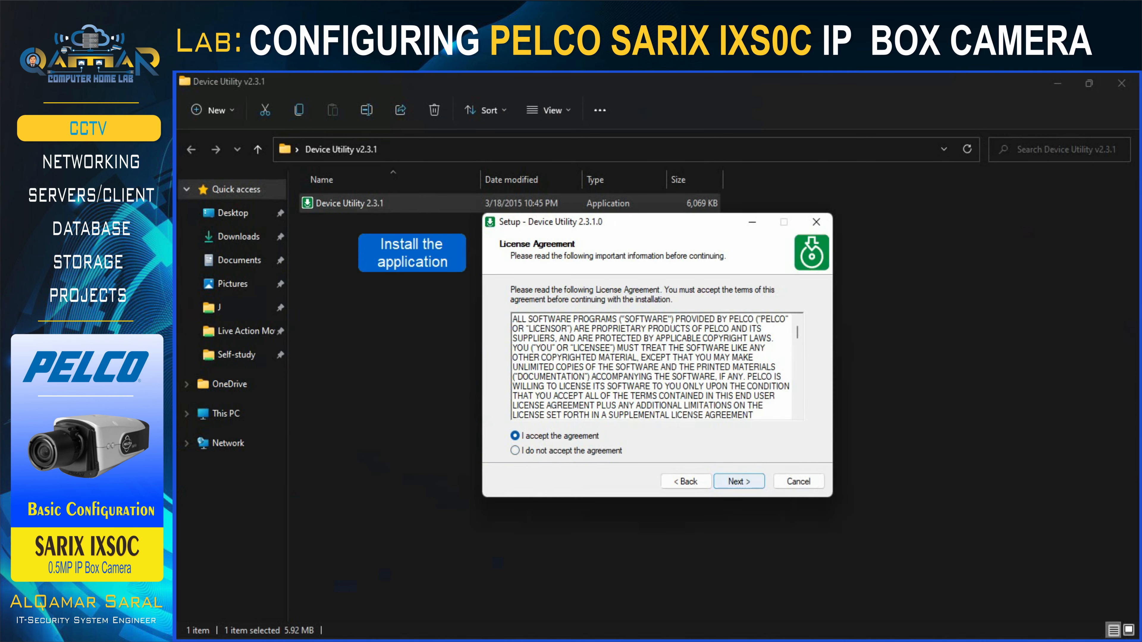
{"action": "left_click", "coordinate": [739, 481]}
{"action": "left_click", "coordinate": [739, 482]}
{"action": "left_click", "coordinate": [738, 481]}
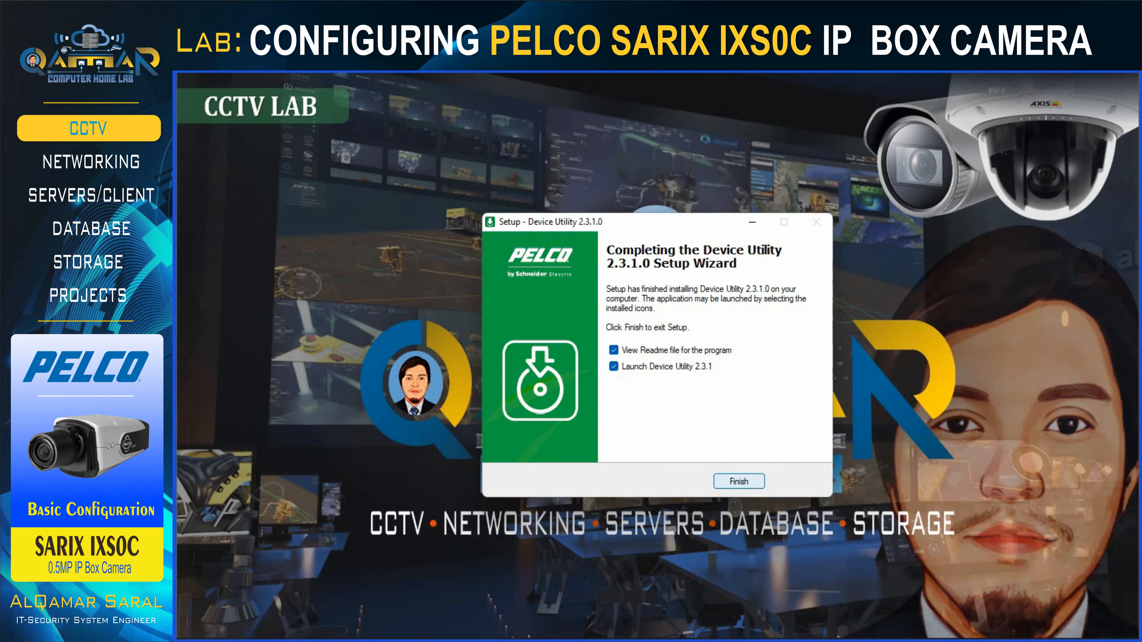
{"action": "left_click", "coordinate": [633, 351]}
{"action": "key", "text": "Return"}
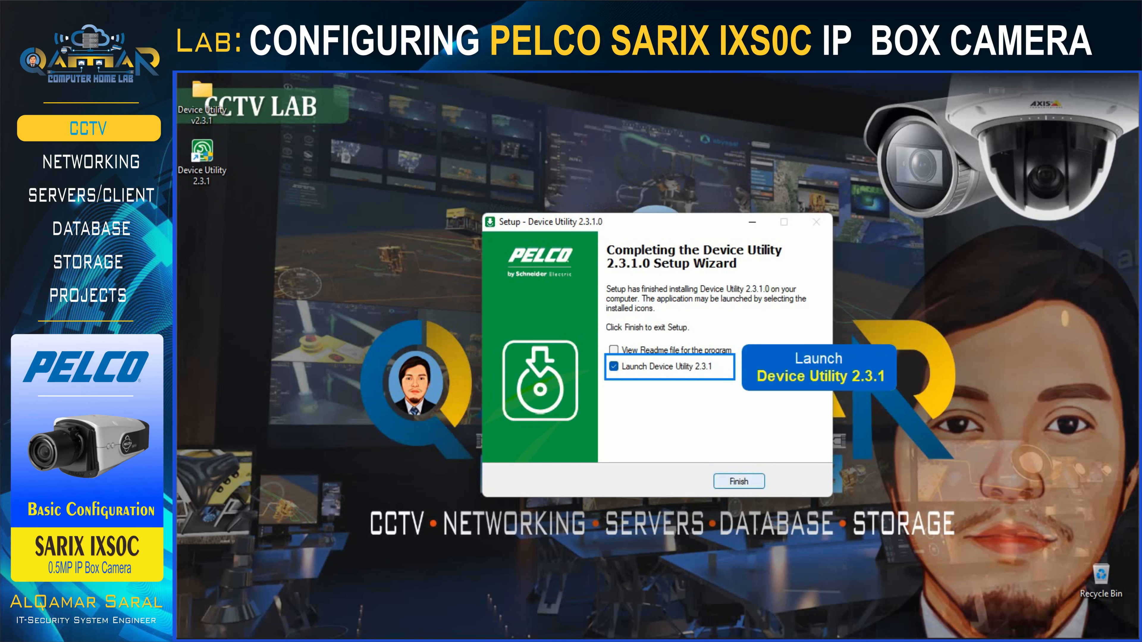
Enter the user name and password on the Device Utility login screen.
{"action": "type", "text": "admin"}
{"action": "key", "text": "Tab"}
{"action": "type", "text": "admin"}
{"action": "key", "text": "Tab"}
Log in to My Project, scan the network, and choose adding all devices within an IP range.
{"action": "key", "text": "Return"}
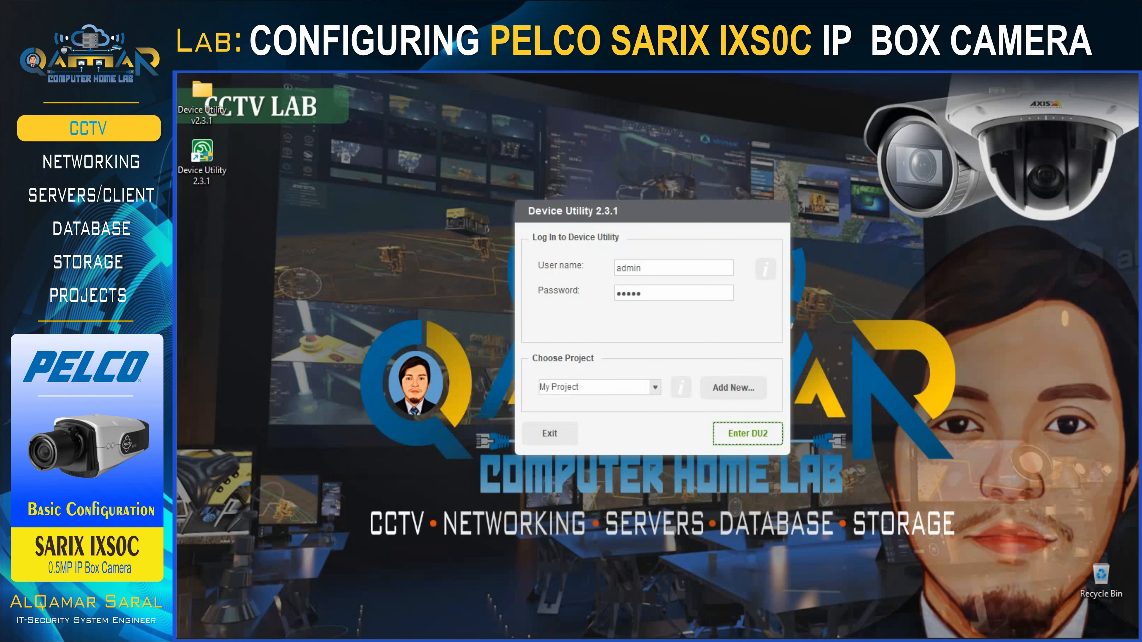
{"action": "left_click", "coordinate": [621, 222]}
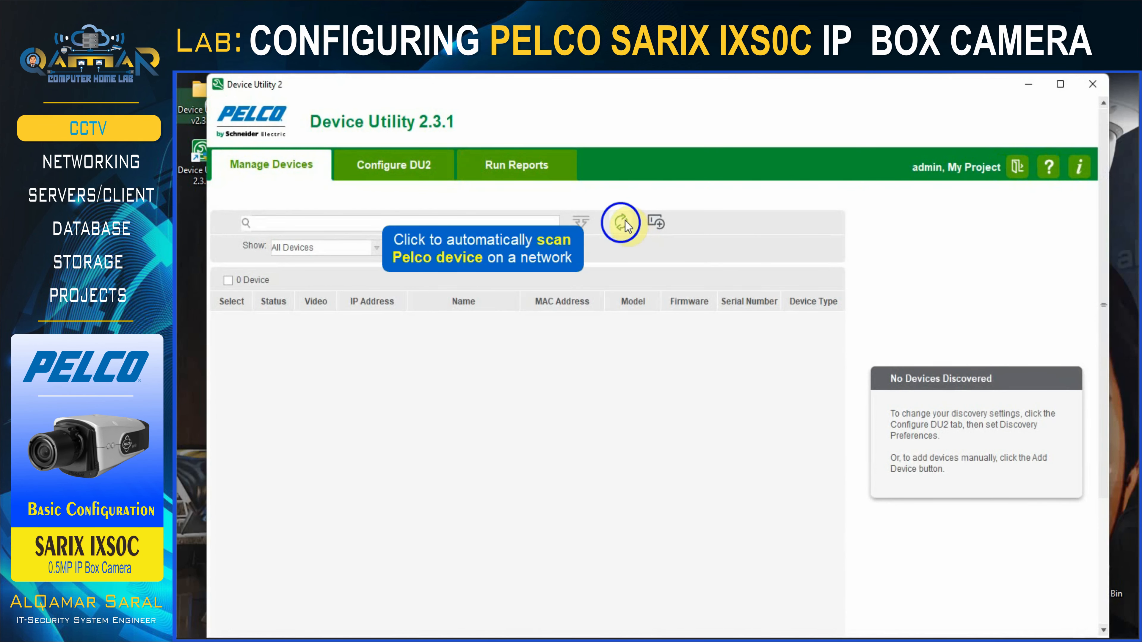
{"action": "left_click", "coordinate": [656, 222]}
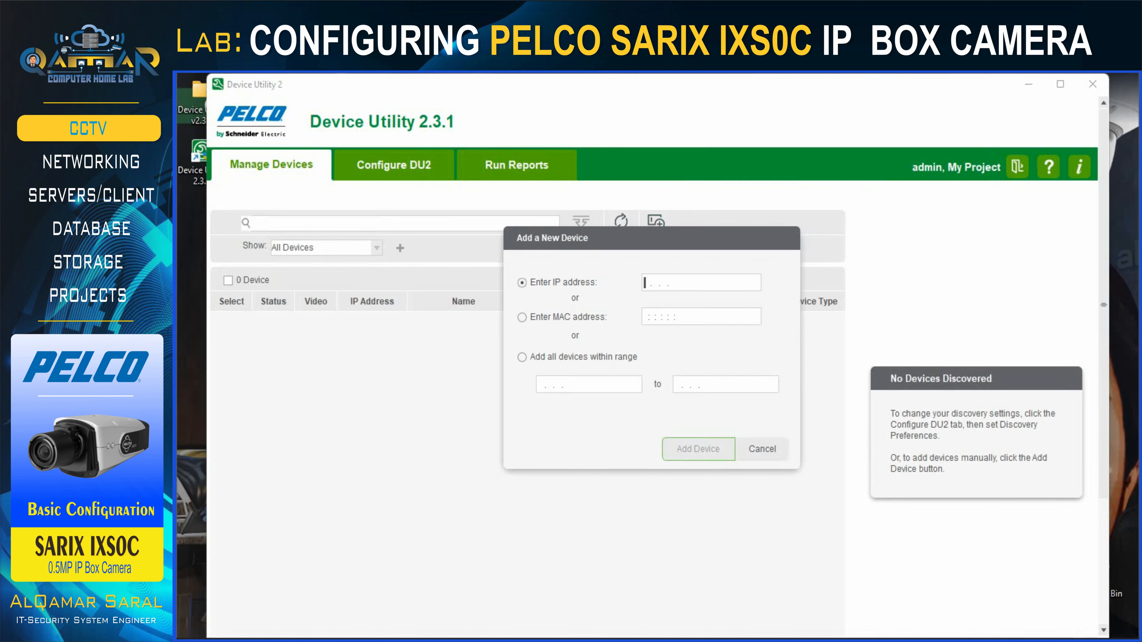
{"action": "left_click", "coordinate": [541, 355]}
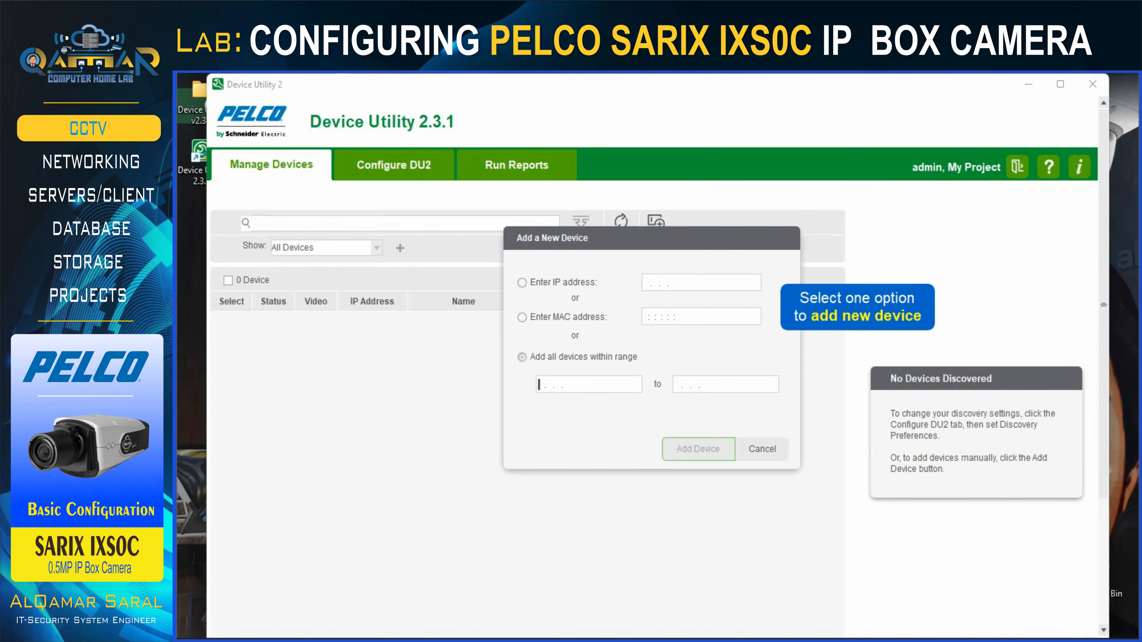
Add devices in range 192.168.100.90–100.100, finding the IXS0C camera on firmware 1.9.2.20.
{"action": "type", "text": "192.168.100."}
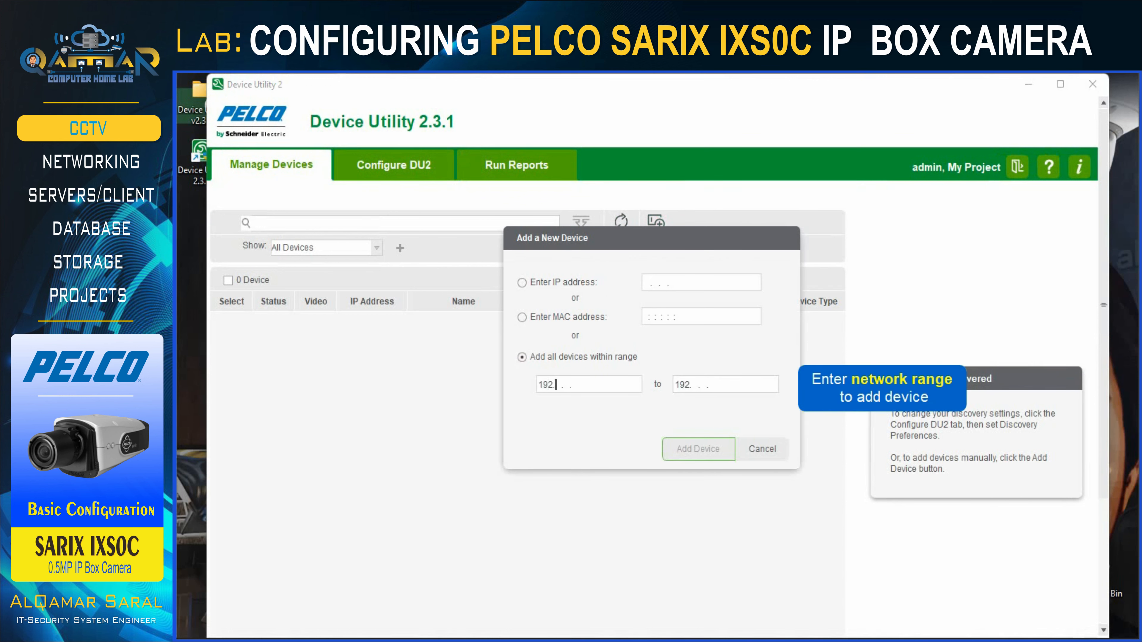
{"action": "type", "text": "90"}
{"action": "left_click", "coordinate": [715, 385]}
{"action": "type", "text": "100.100"}
{"action": "left_click", "coordinate": [698, 449]}
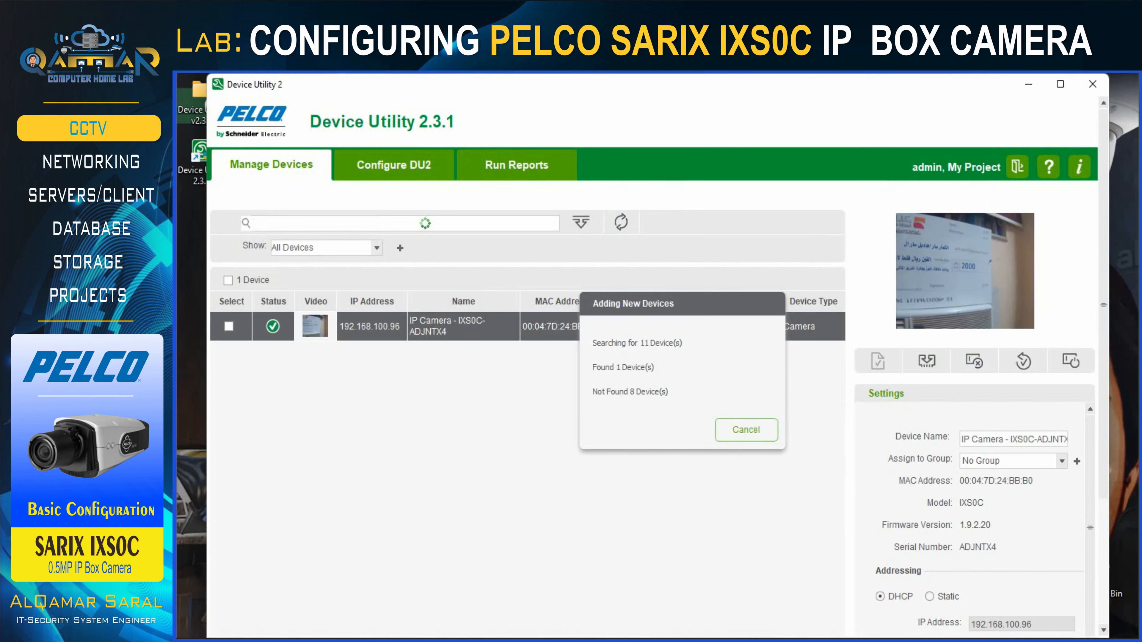
{"action": "left_click", "coordinate": [671, 428]}
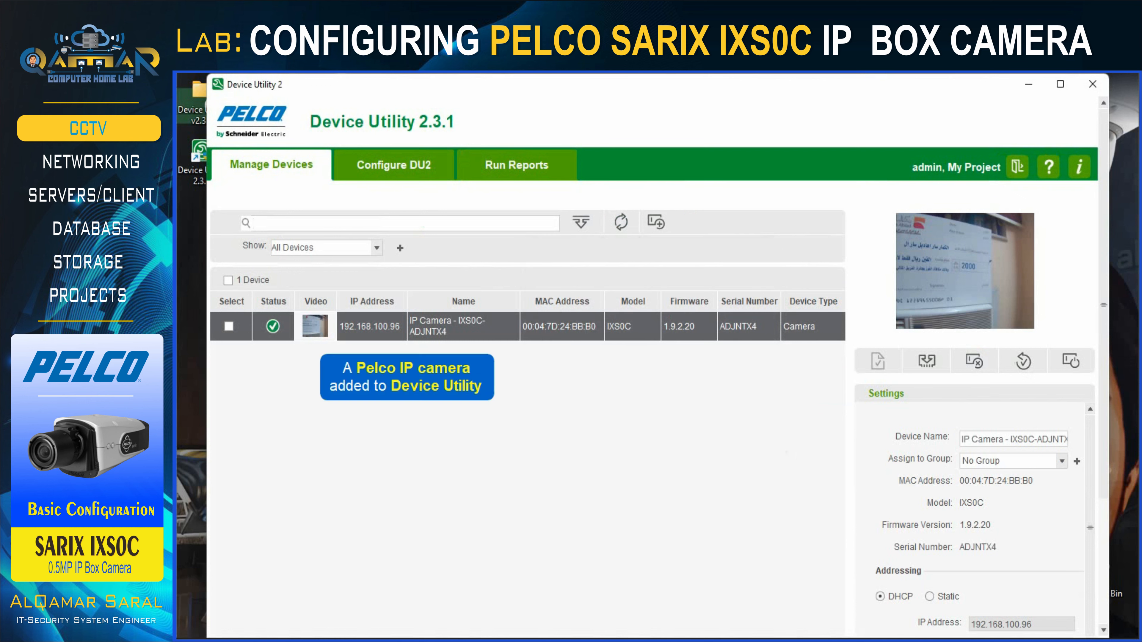
{"action": "left_click_drag", "start_coordinate": [1090, 444], "coordinate": [1083, 548]}
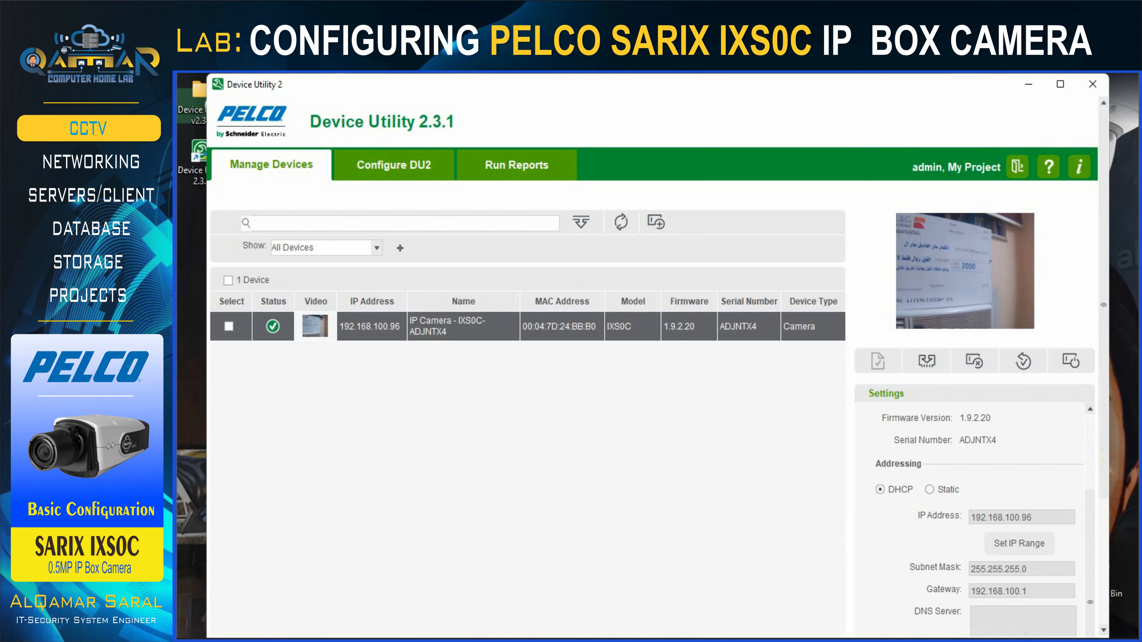
{"action": "left_click_drag", "start_coordinate": [1104, 337], "coordinate": [1105, 432]}
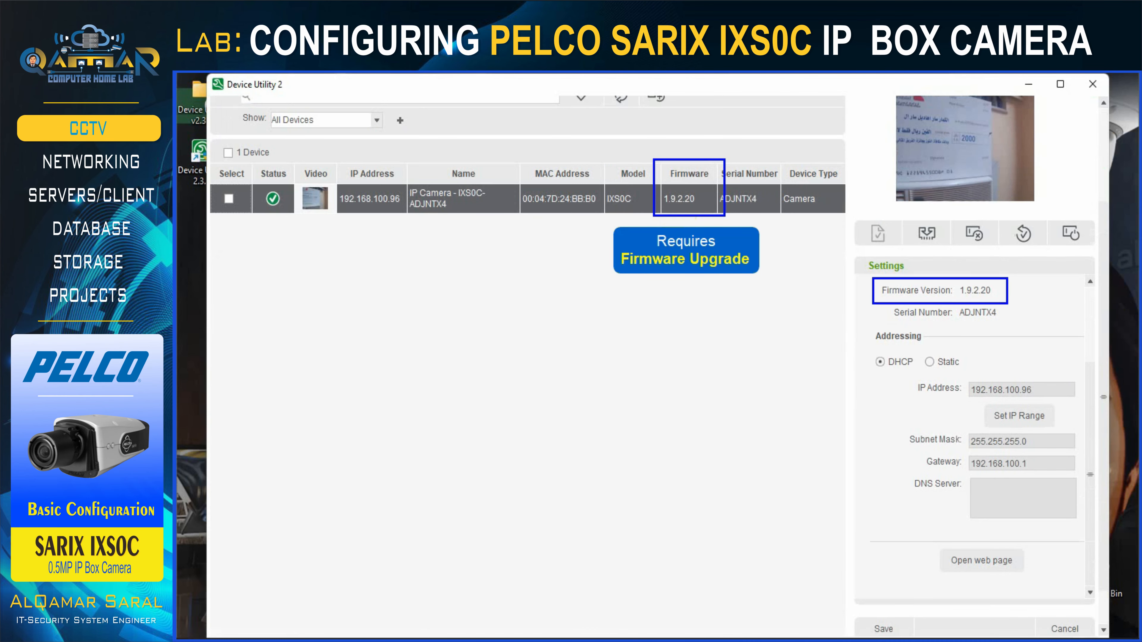
From the Updates | Pelco tab, download IXS0C Firmware v1.9.2.23.zip and open it in WinRAR.
{"action": "left_click", "coordinate": [1028, 84]}
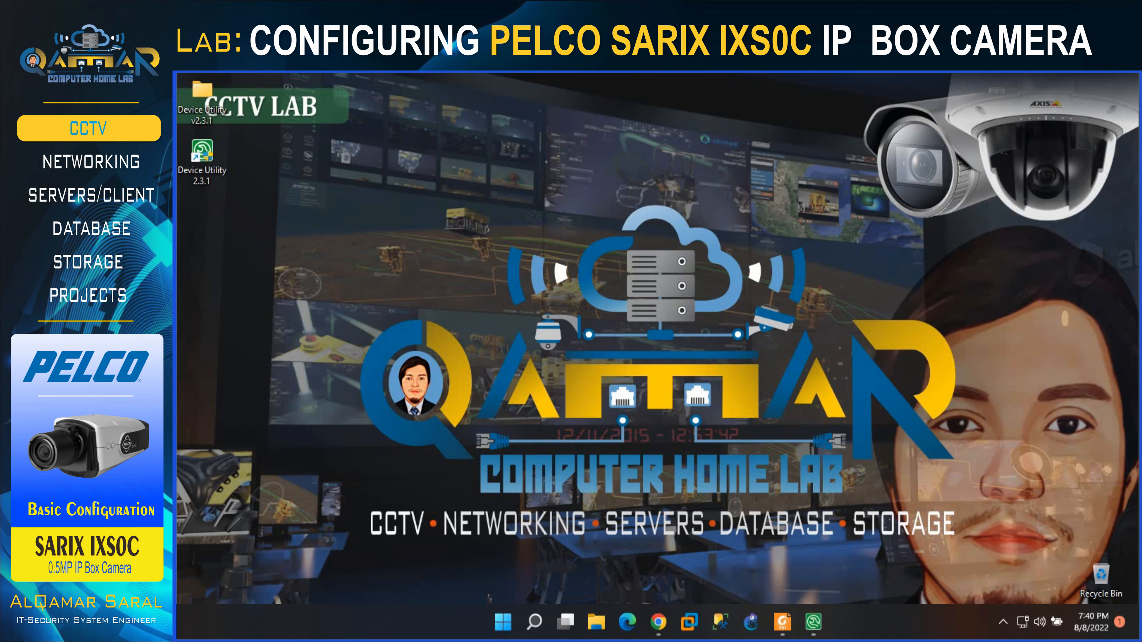
{"action": "left_click", "coordinate": [658, 622]}
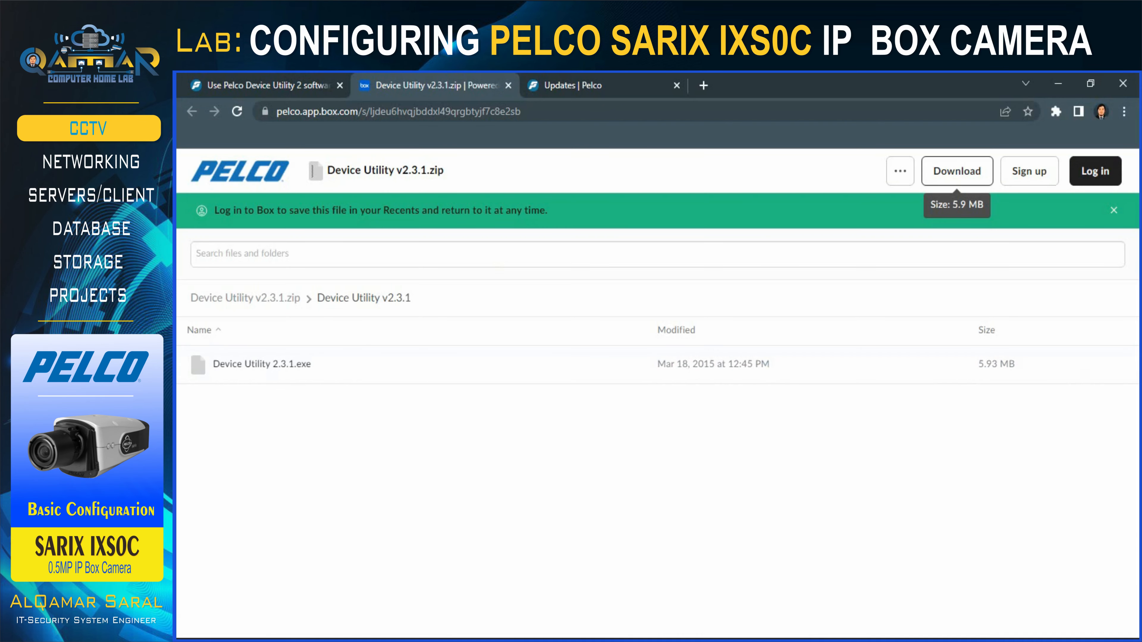
{"action": "left_click", "coordinate": [585, 78]}
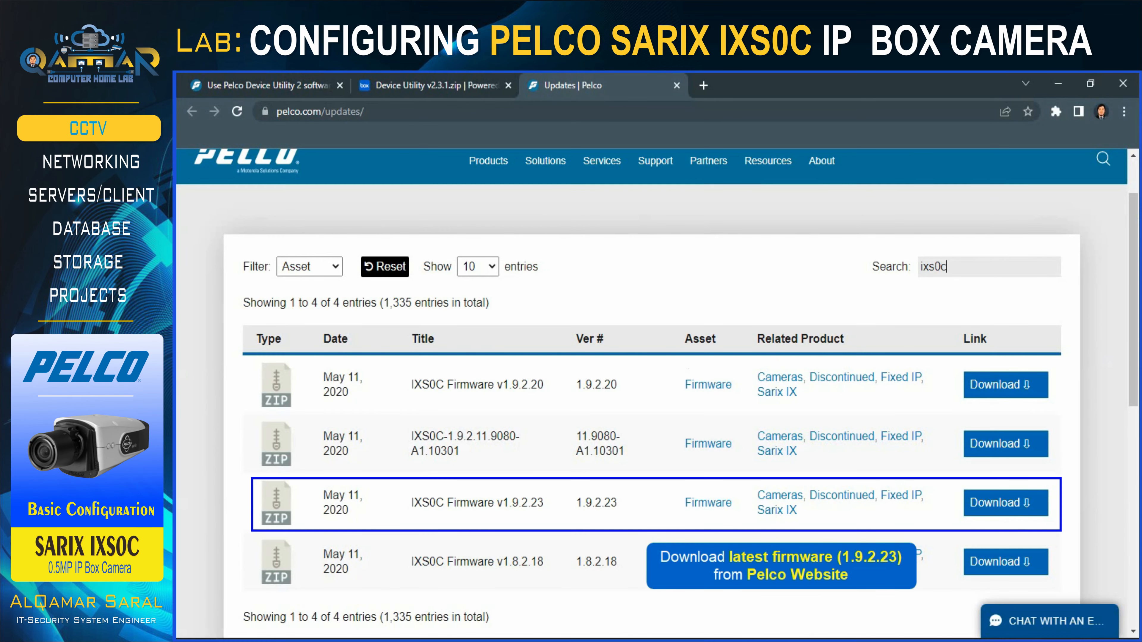
{"action": "left_click", "coordinate": [1007, 501]}
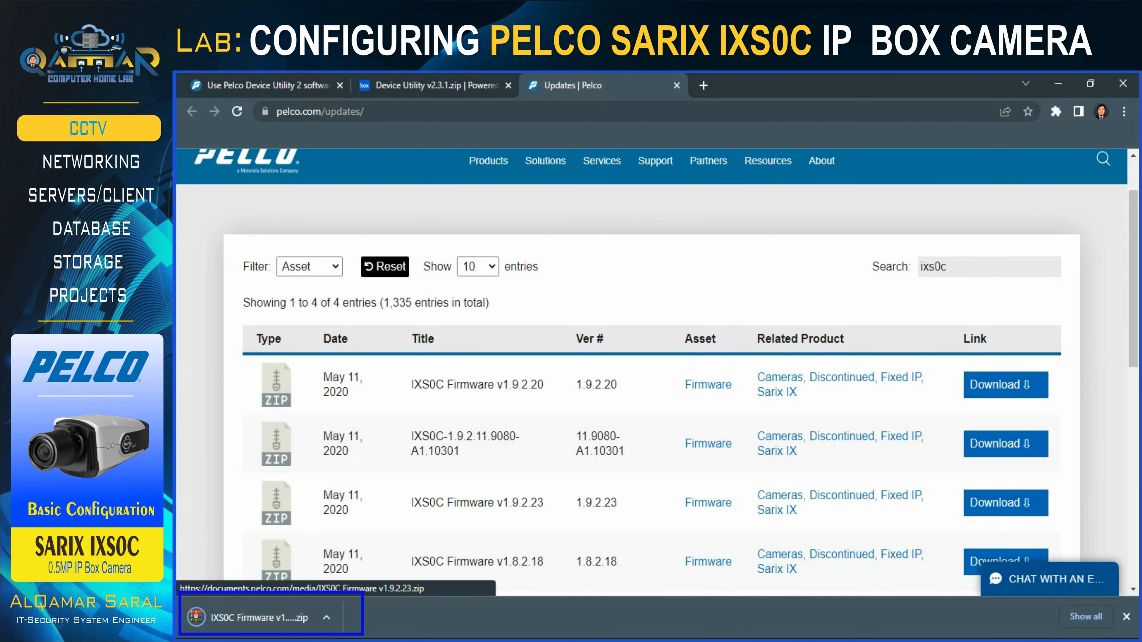
{"action": "left_click", "coordinate": [248, 619]}
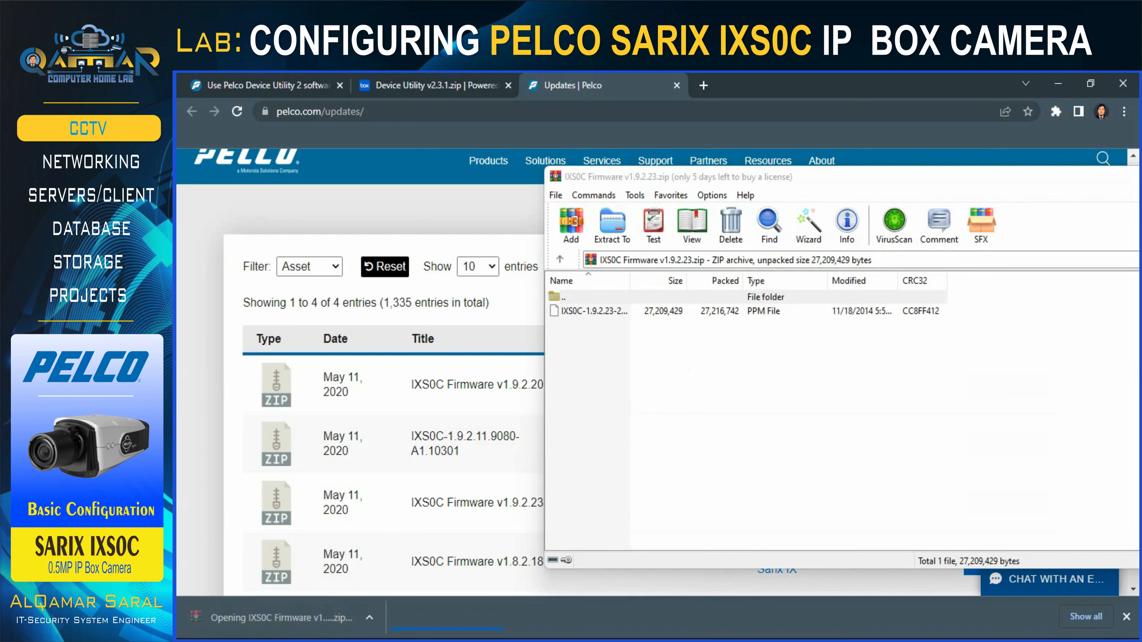
Extract the IXS0C-1.9.2.23 PPM firmware file to the Desktop and show the desktop.
{"action": "left_click", "coordinate": [612, 222]}
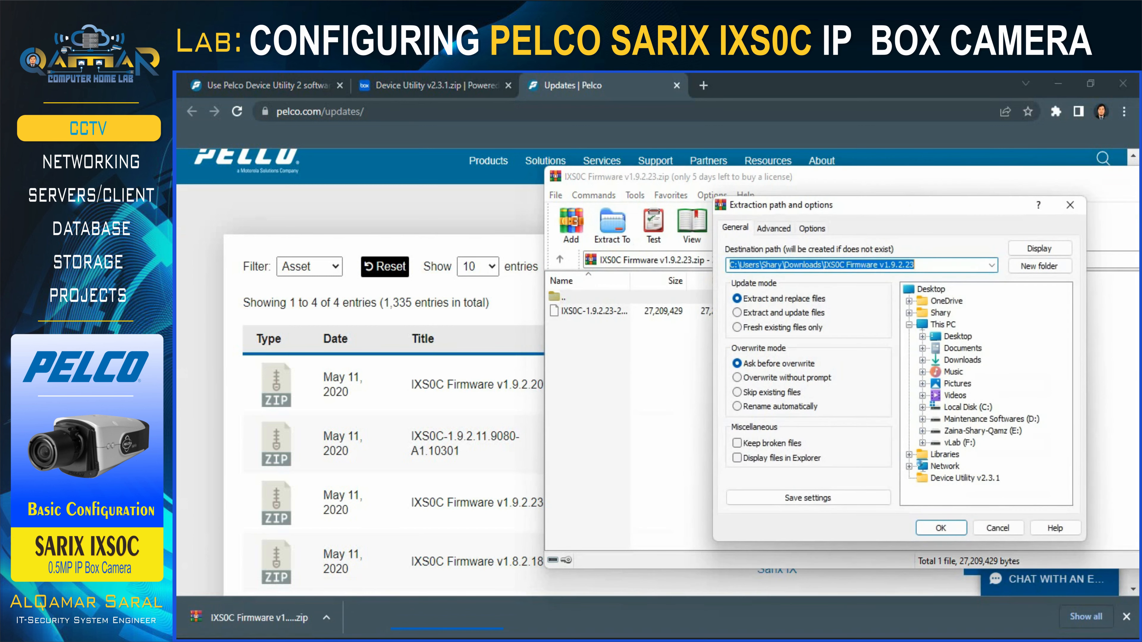
{"action": "left_click", "coordinate": [939, 291]}
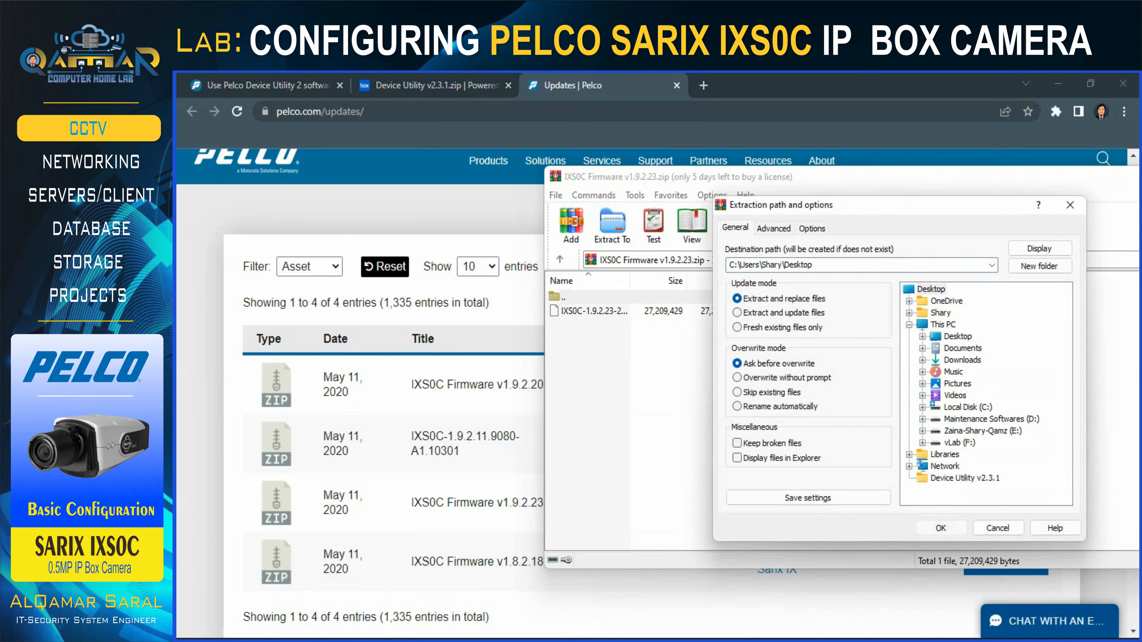
{"action": "left_click", "coordinate": [941, 529]}
{"action": "key", "text": "super+d"}
{"action": "left_click", "coordinate": [202, 221]}
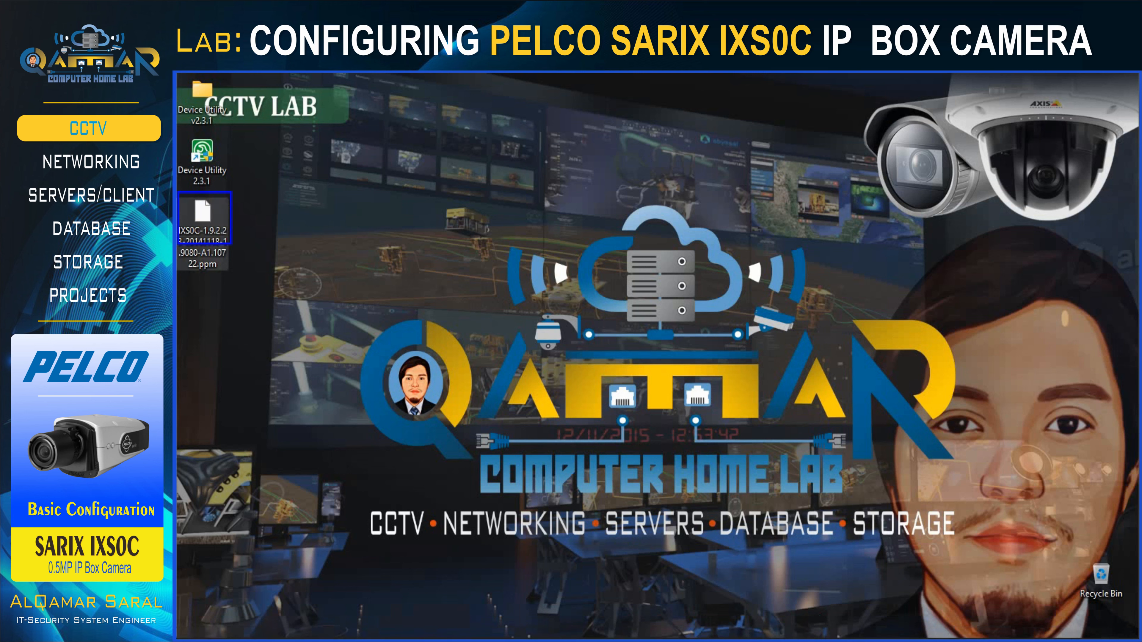
Load the IXS0C 1.9.2.23 .ppm package from the Desktop into Update Firmware and apply it.
{"action": "left_click", "coordinate": [814, 625]}
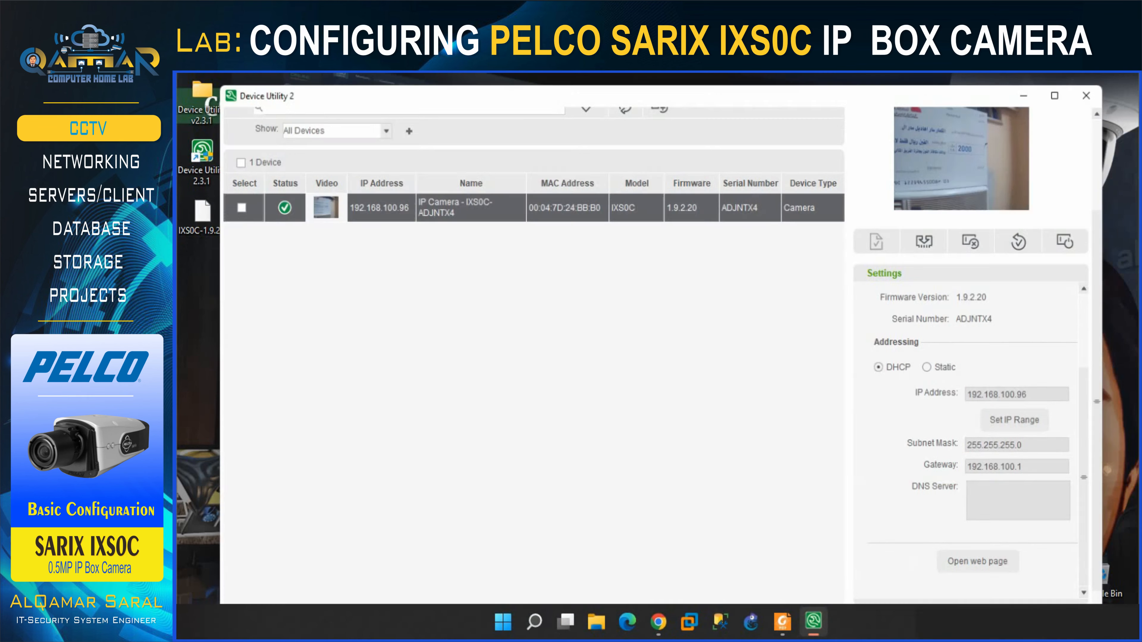
{"action": "left_click", "coordinate": [927, 234]}
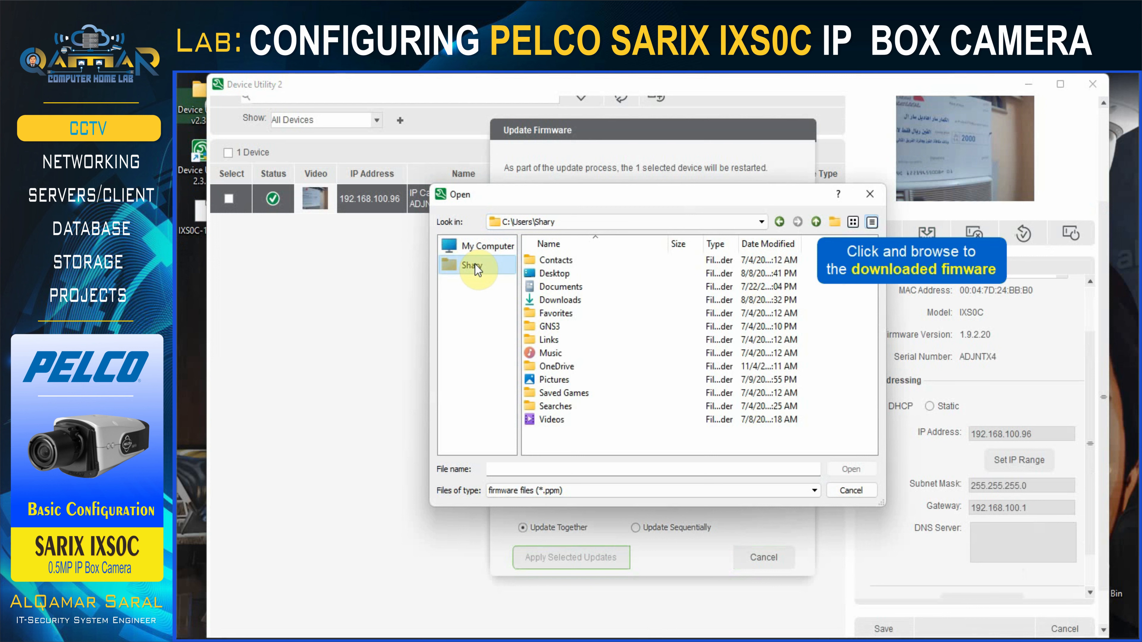
{"action": "double_click", "coordinate": [554, 277]}
{"action": "left_click", "coordinate": [554, 276]}
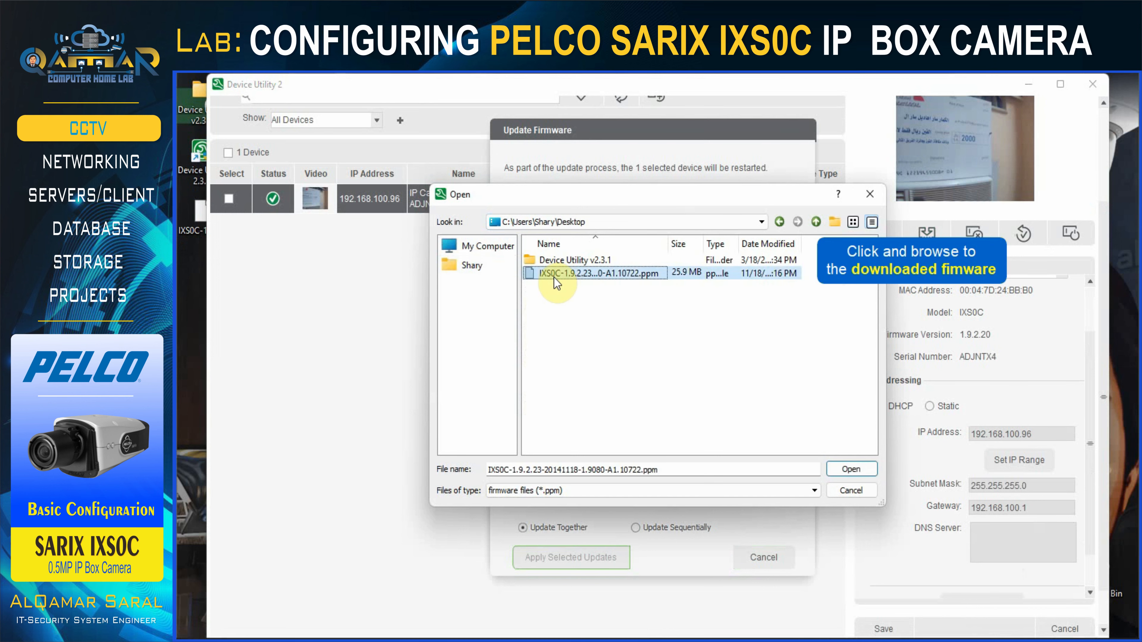
{"action": "double_click", "coordinate": [554, 276]}
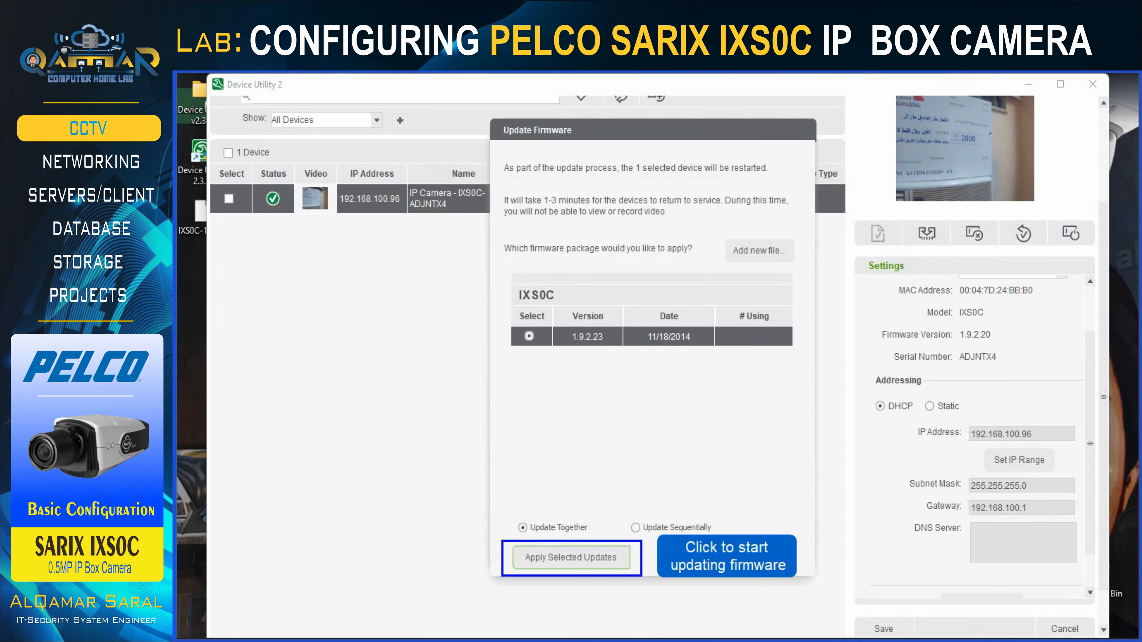
{"action": "left_click", "coordinate": [578, 558]}
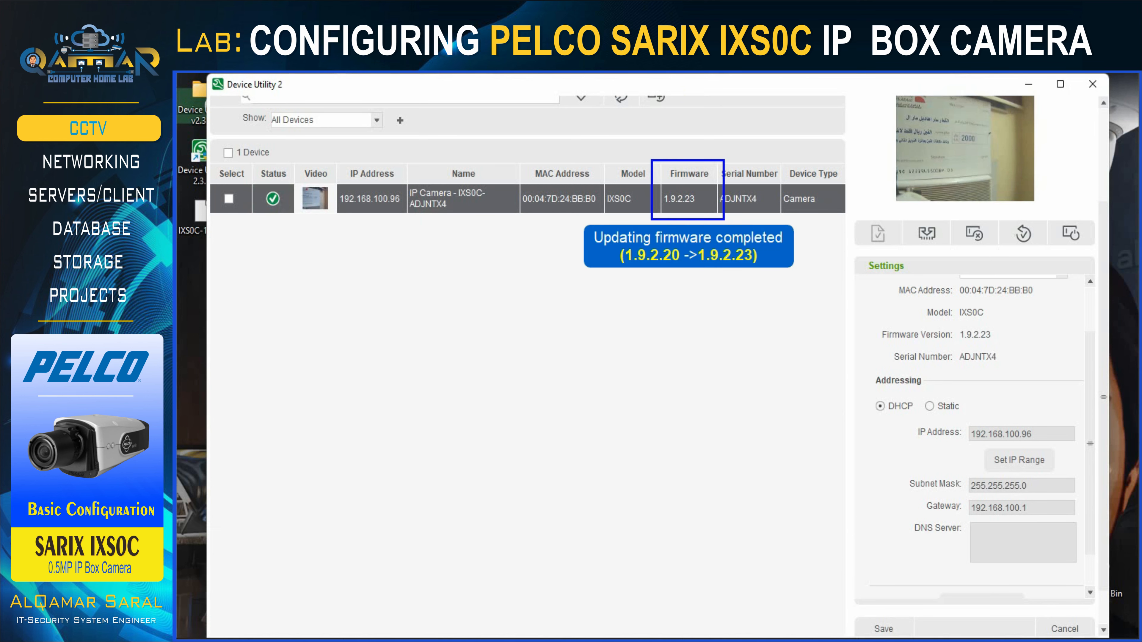
Rename the camera's Device Name to 'QamarhomeLab-Cam1'.
{"action": "scroll", "coordinate": [975, 432], "scroll_direction": "down", "scroll_amount": 1}
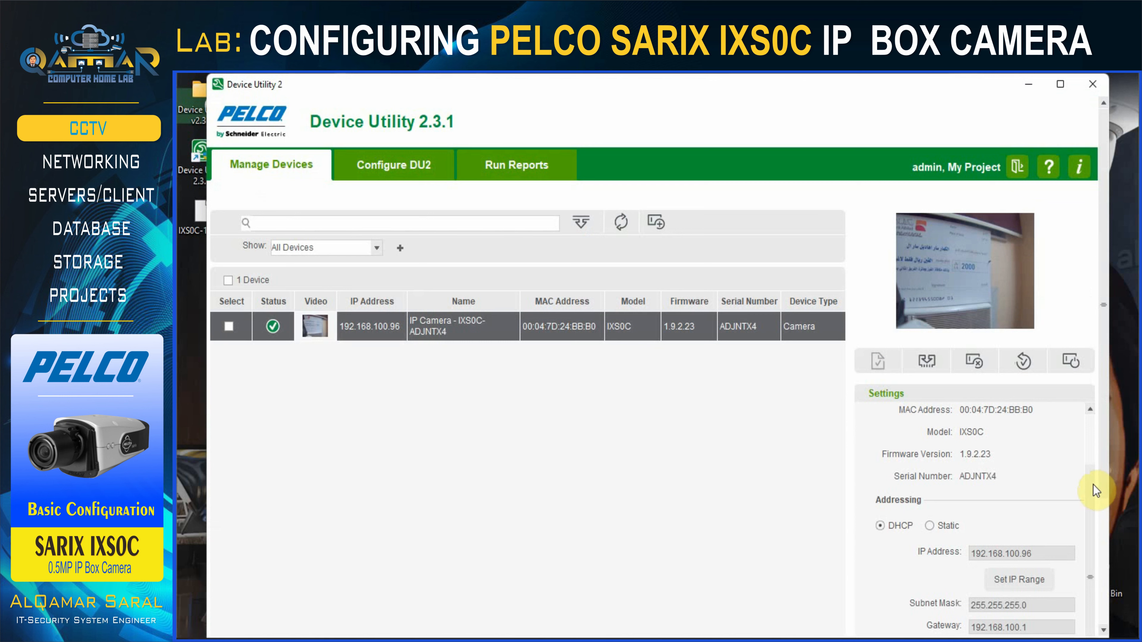
{"action": "left_click_drag", "start_coordinate": [1093, 484], "coordinate": [1097, 426]}
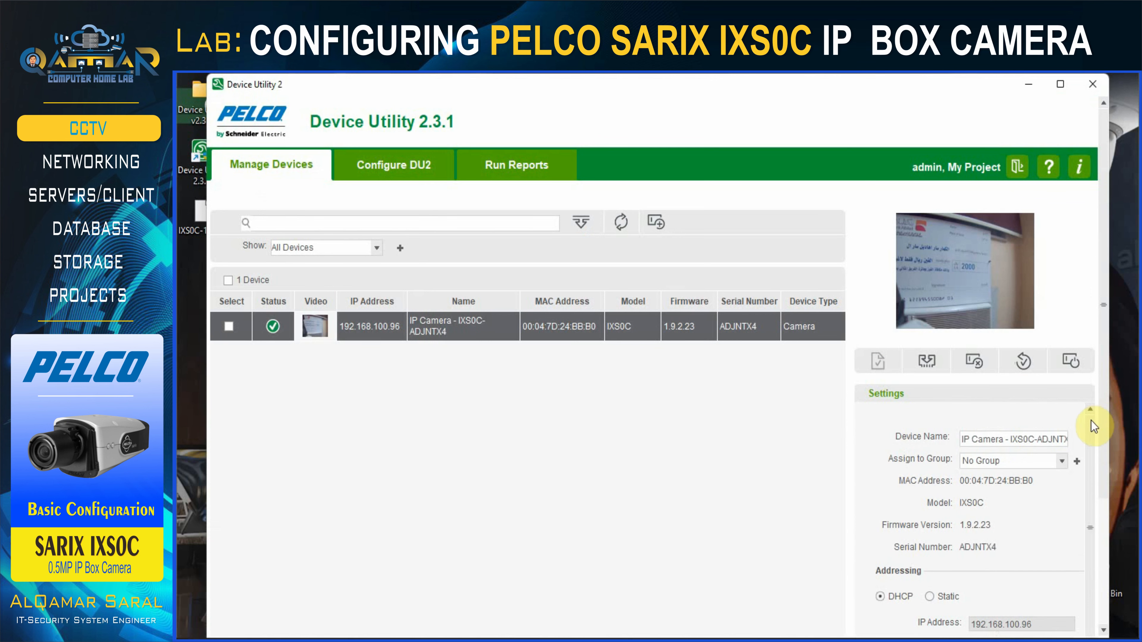
{"action": "left_click_drag", "start_coordinate": [1065, 440], "coordinate": [929, 443]}
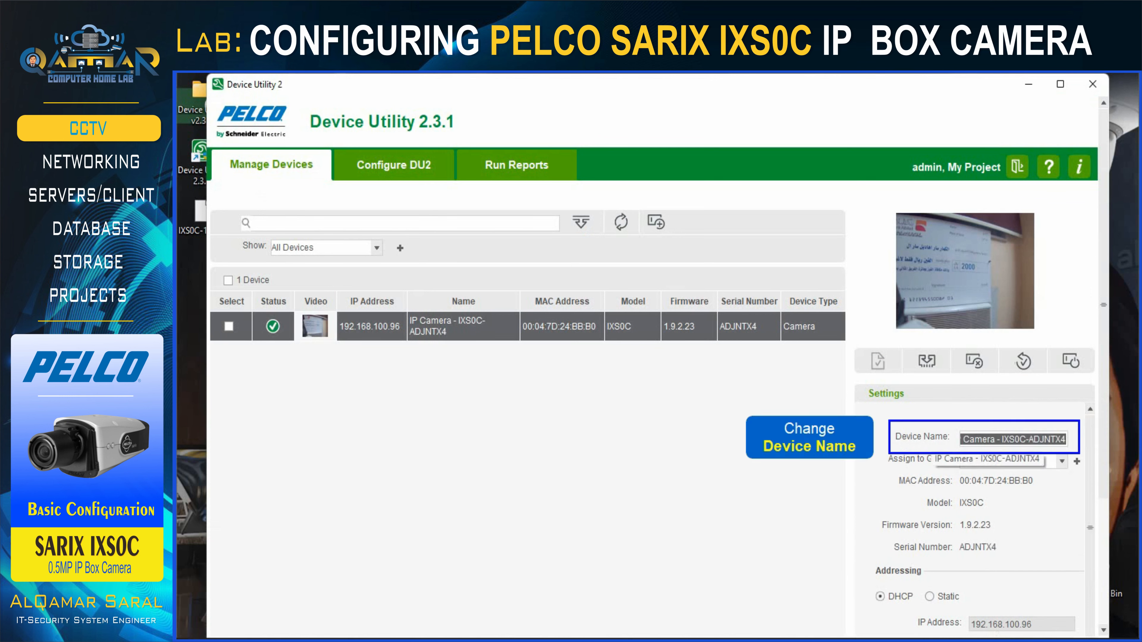
{"action": "type", "text": "QamarhomeLab-Cam1"}
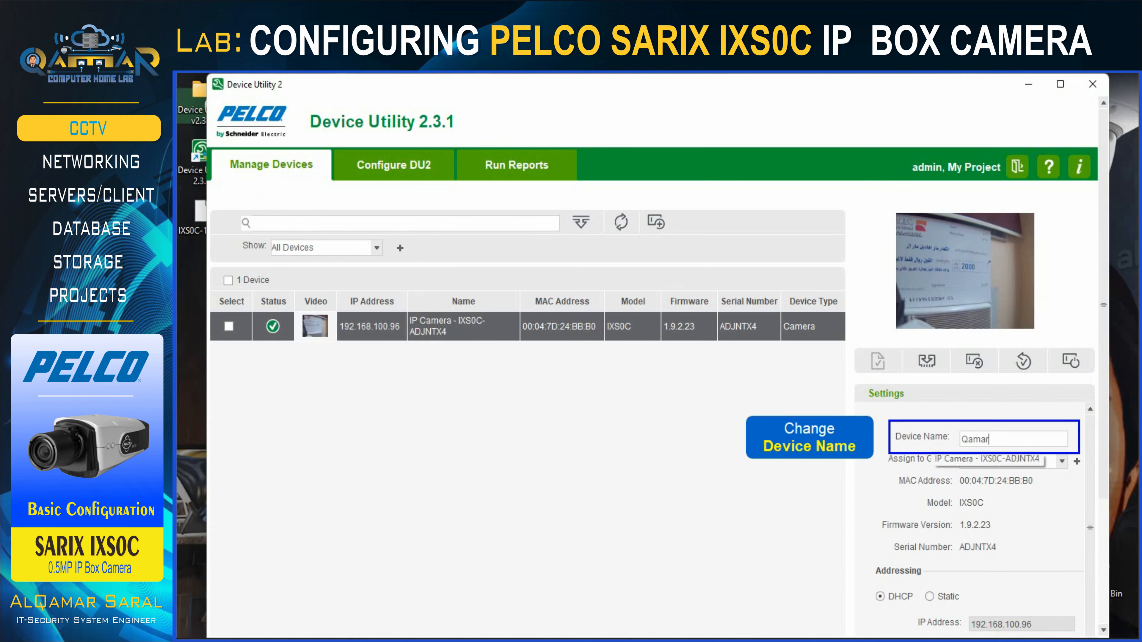
Switch addressing to Static and enter gateway 192.168.100.1.
{"action": "left_click_drag", "start_coordinate": [1091, 439], "coordinate": [1081, 540]}
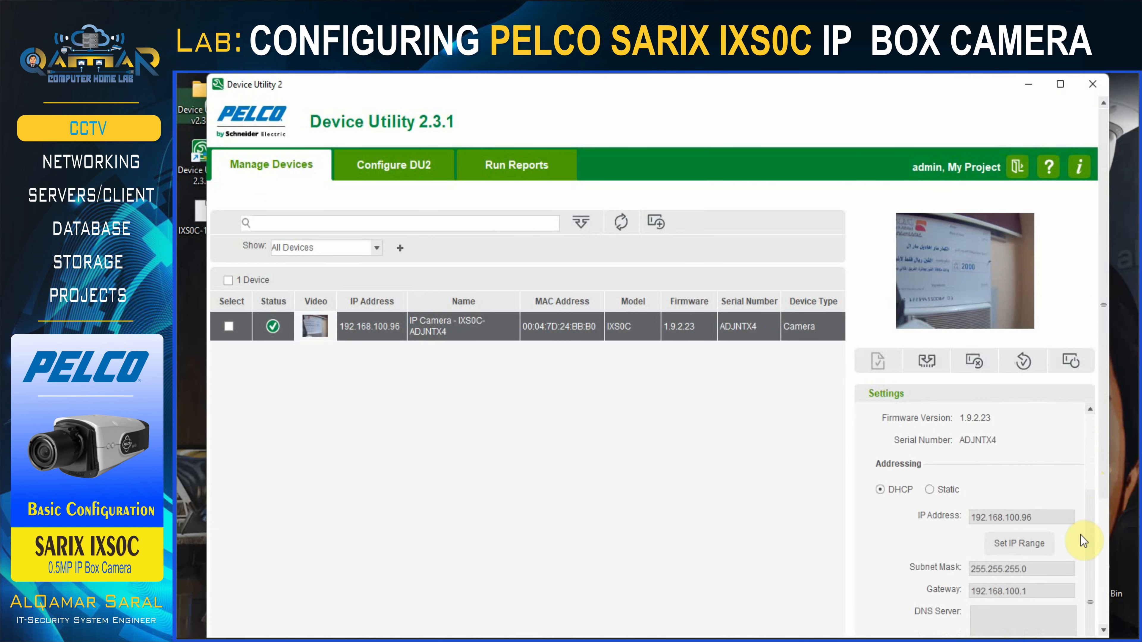
{"action": "left_click", "coordinate": [928, 489]}
{"action": "left_click_drag", "start_coordinate": [1104, 327], "coordinate": [1100, 436]}
{"action": "type", "text": "192.168.100.1"}
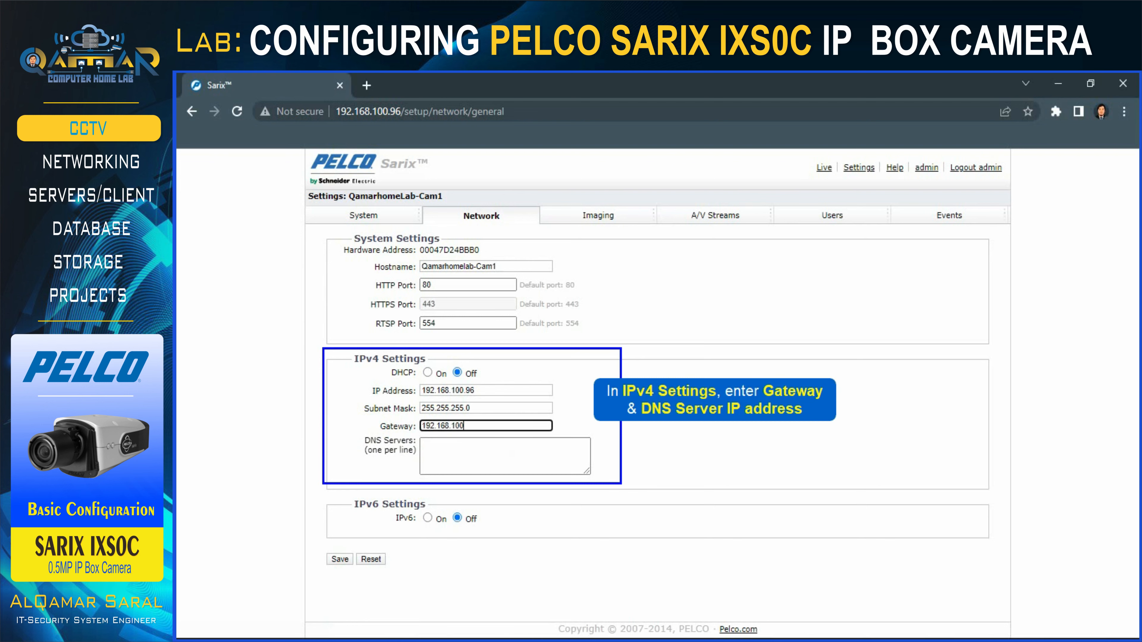
Enter DNS server 8.8.8.8 and save the network settings.
{"action": "left_click", "coordinate": [455, 456]}
{"action": "type", "text": "8.8.8.8"}
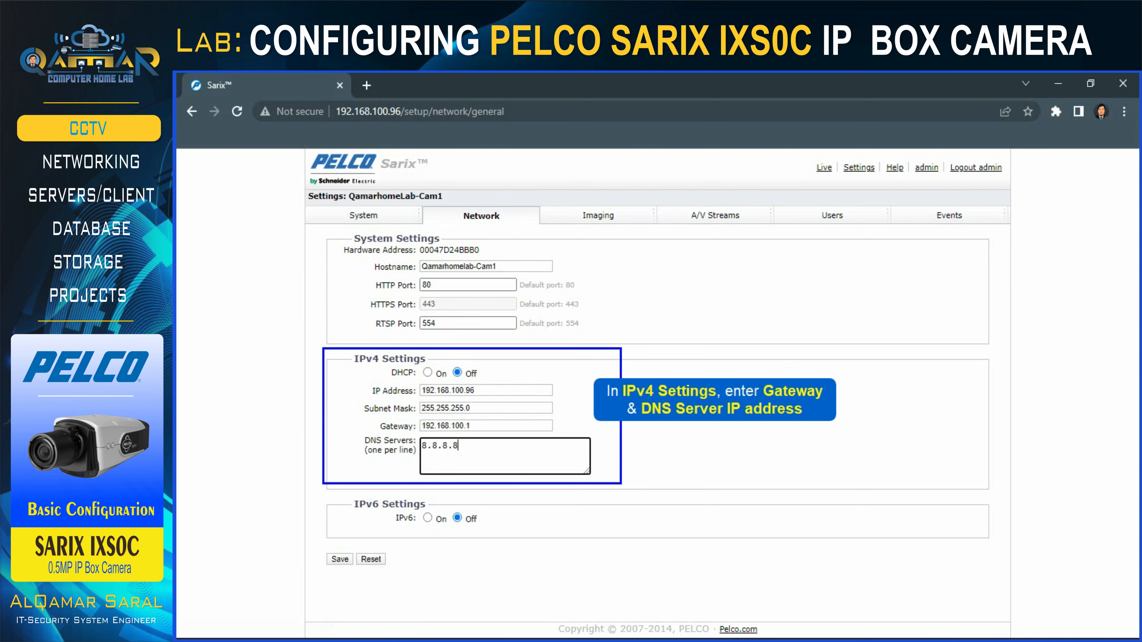
{"action": "left_click", "coordinate": [339, 560]}
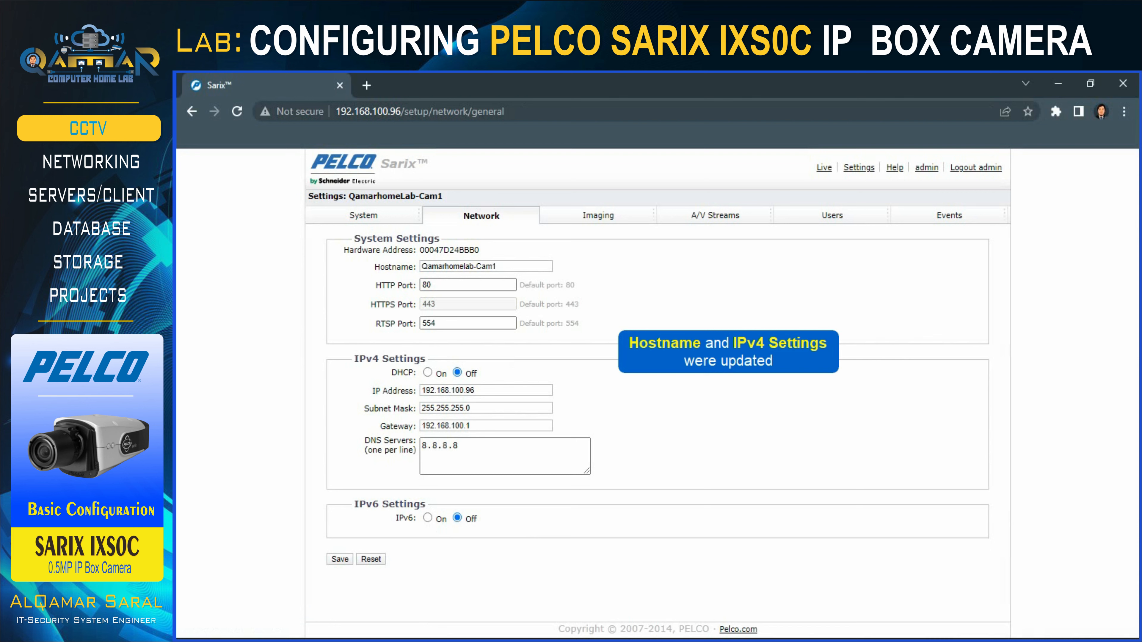
In System > General, set the time server to manual address pool.ntp.org.
{"action": "left_click", "coordinate": [368, 233]}
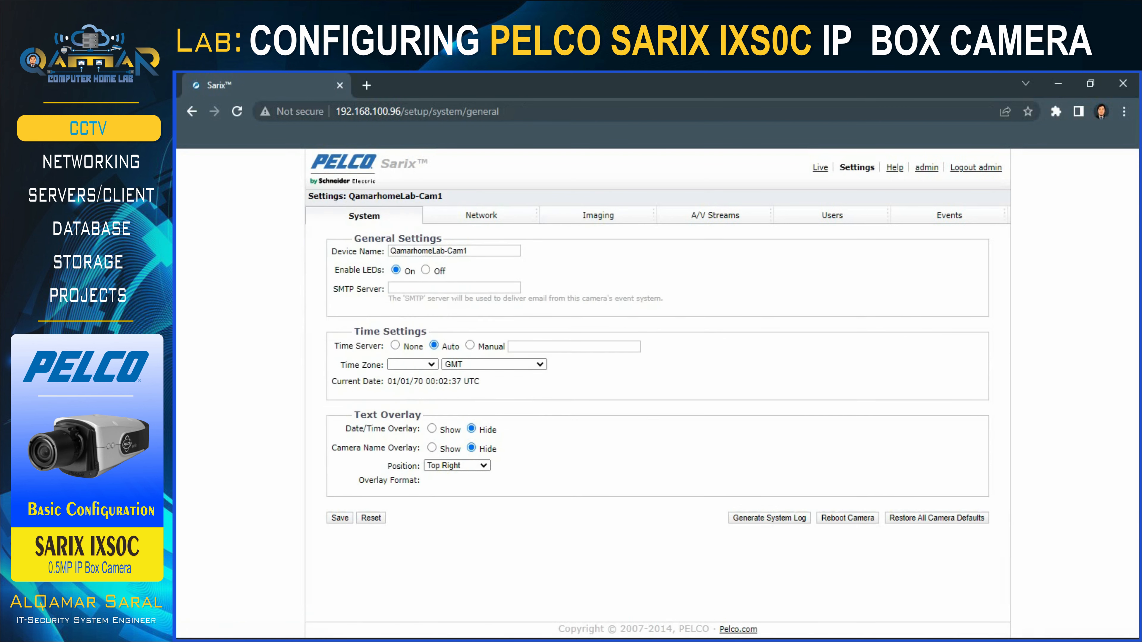
{"action": "left_click", "coordinate": [470, 345]}
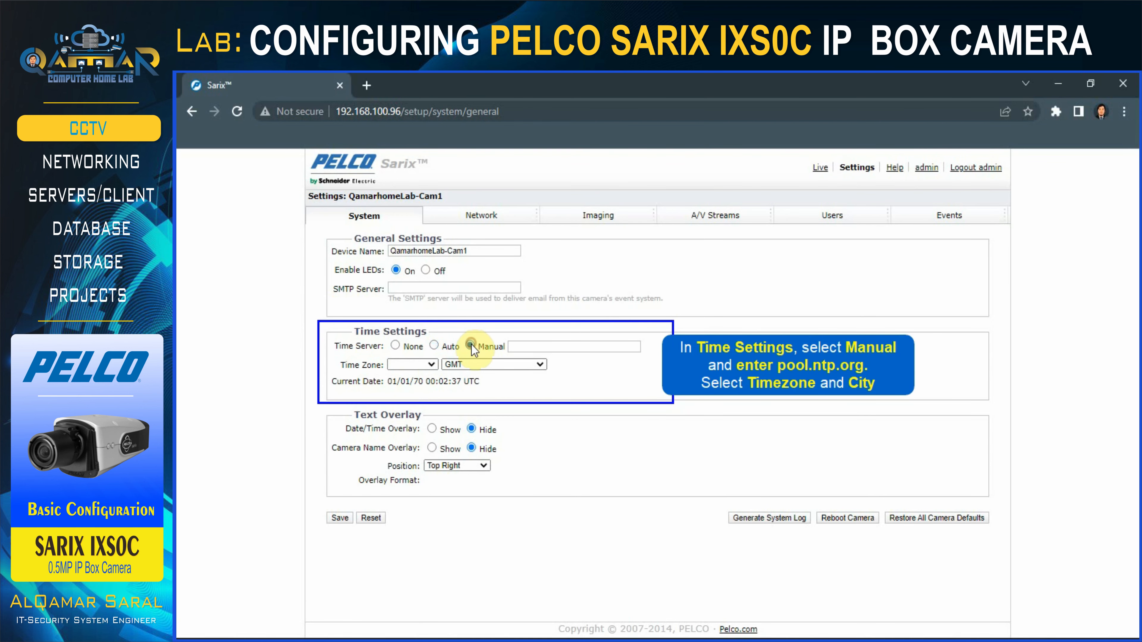
{"action": "left_click", "coordinate": [536, 348]}
{"action": "left_click", "coordinate": [595, 376]}
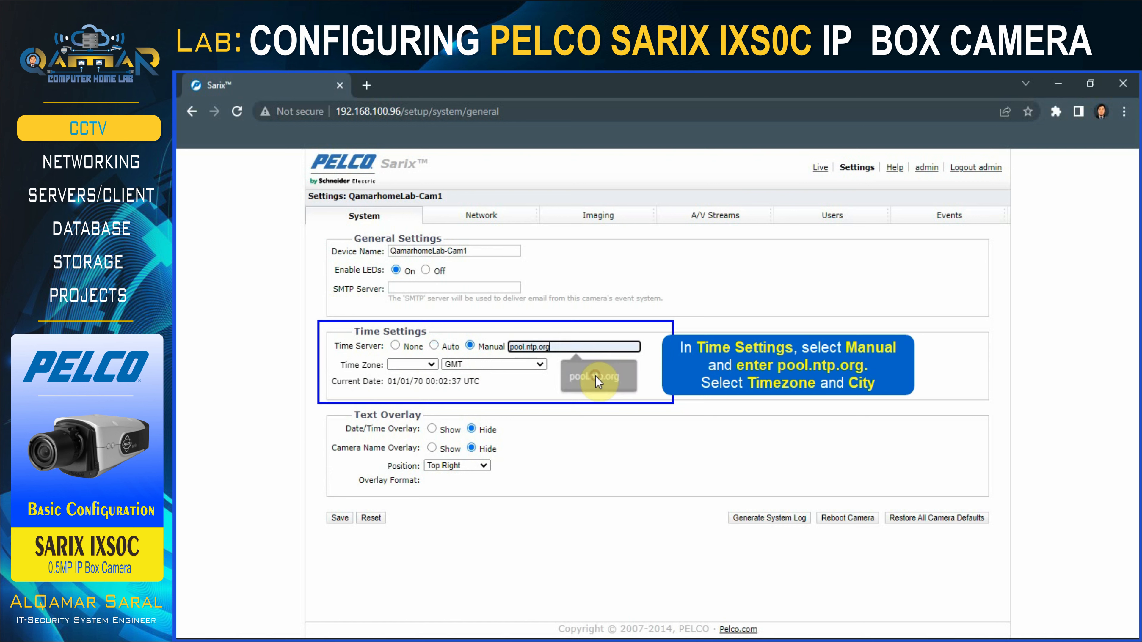
Set the time zone to Asia/Riyadh.
{"action": "left_click", "coordinate": [410, 365]}
{"action": "left_click", "coordinate": [400, 428]}
{"action": "left_click", "coordinate": [494, 365]}
{"action": "scroll", "coordinate": [476, 472], "scroll_direction": "down", "scroll_amount": 10}
{"action": "left_click", "coordinate": [467, 477]}
Set the date/time and camera name overlays to Show and open the overlay format options.
{"action": "left_click", "coordinate": [431, 429]}
{"action": "left_click", "coordinate": [431, 448]}
{"action": "left_click", "coordinate": [564, 484]}
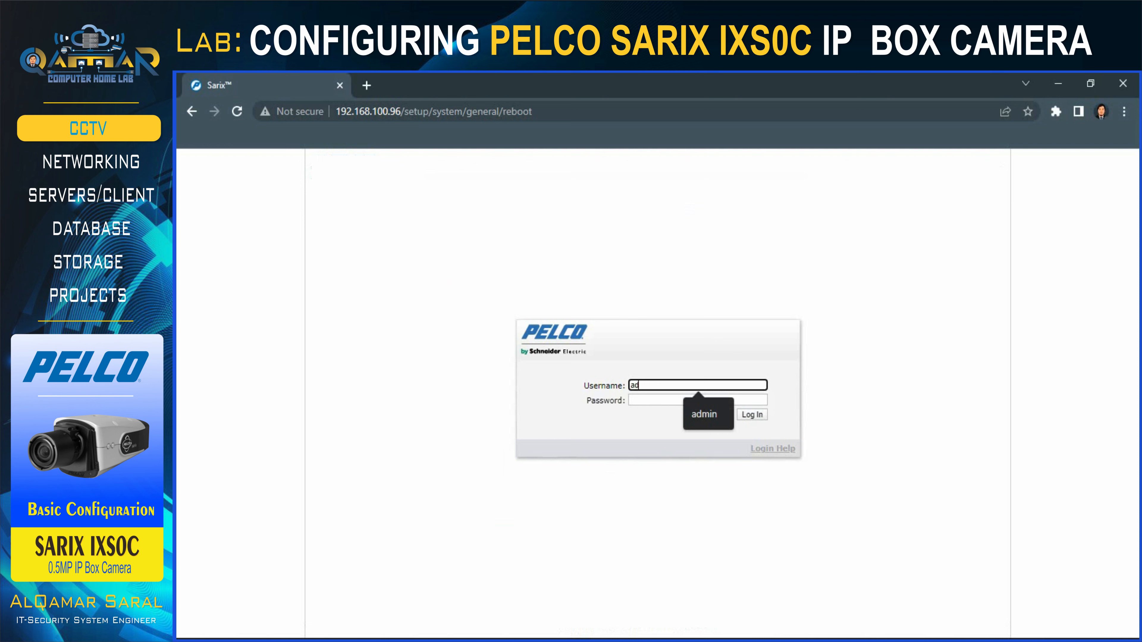
Log back in with the suggested username and the account password, then open the camera Settings.
{"action": "type", "text": "n"}
{"action": "key", "text": "Tab"}
{"action": "type", "text": "admin"}
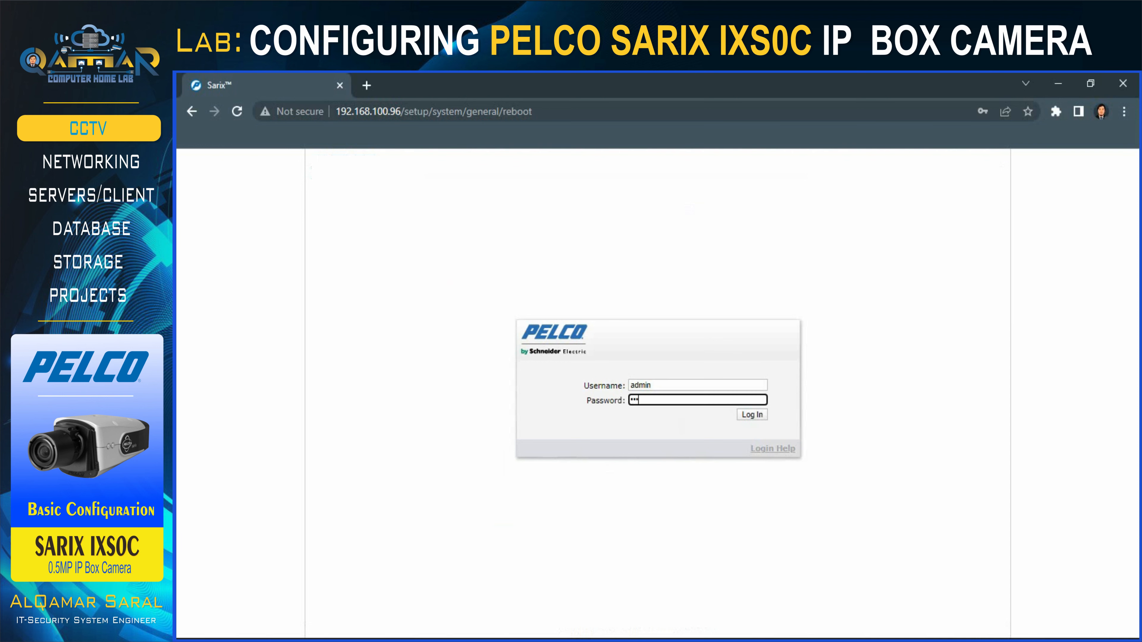
{"action": "key", "text": "Return"}
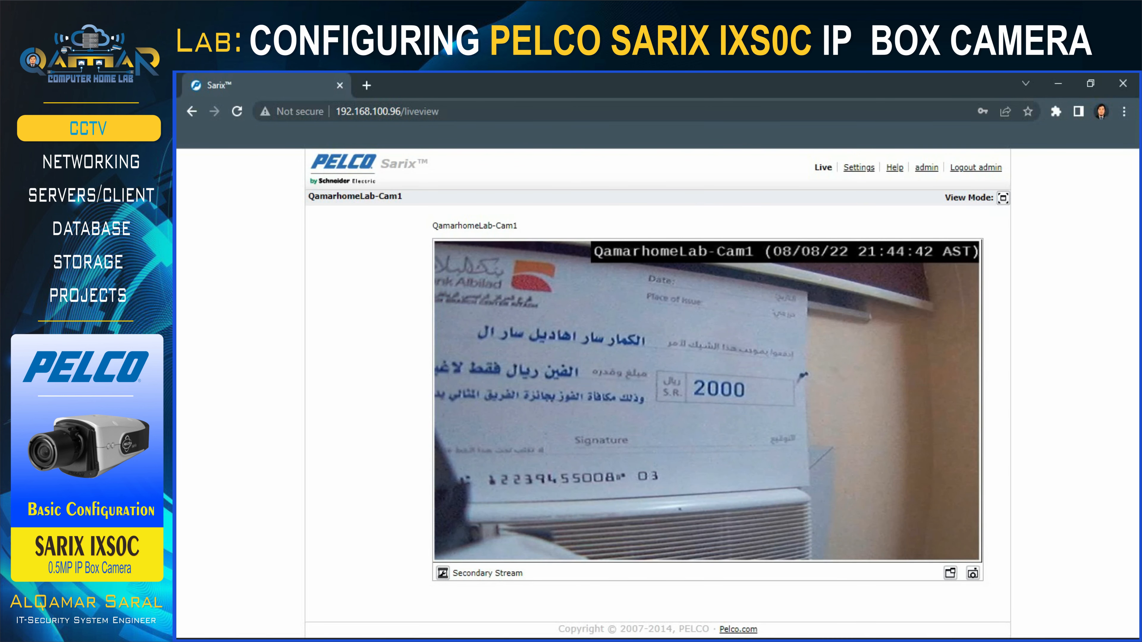
{"action": "left_click", "coordinate": [859, 171]}
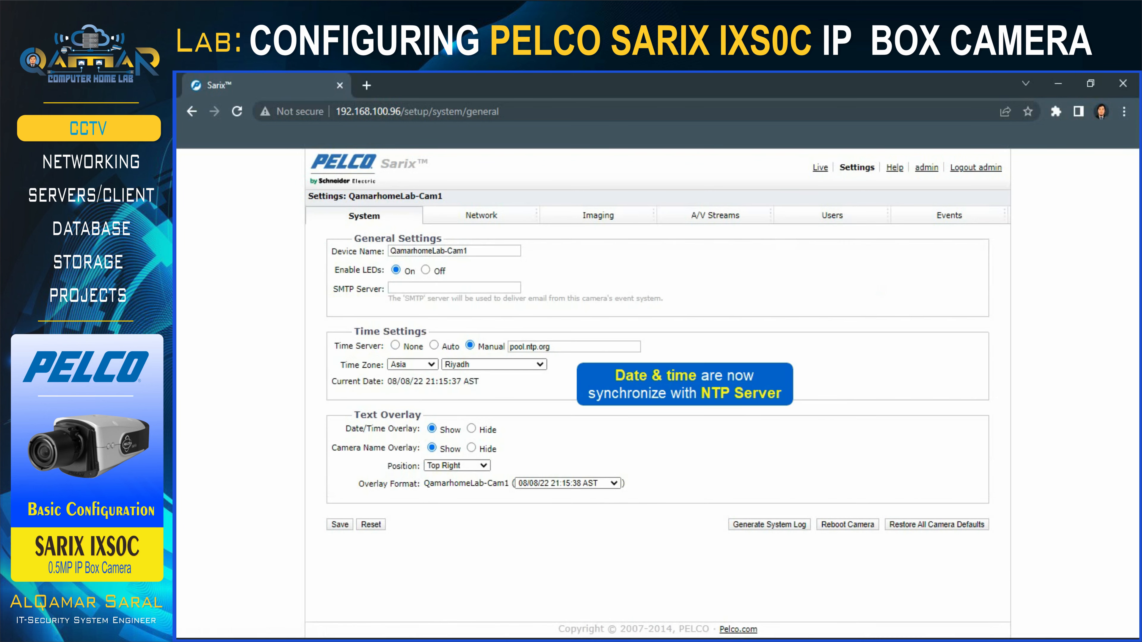
In General imaging, flip the video left-to-right and top-to-bottom, then undo the left-to-right mirror.
{"action": "left_click", "coordinate": [591, 234]}
{"action": "left_click", "coordinate": [348, 256]}
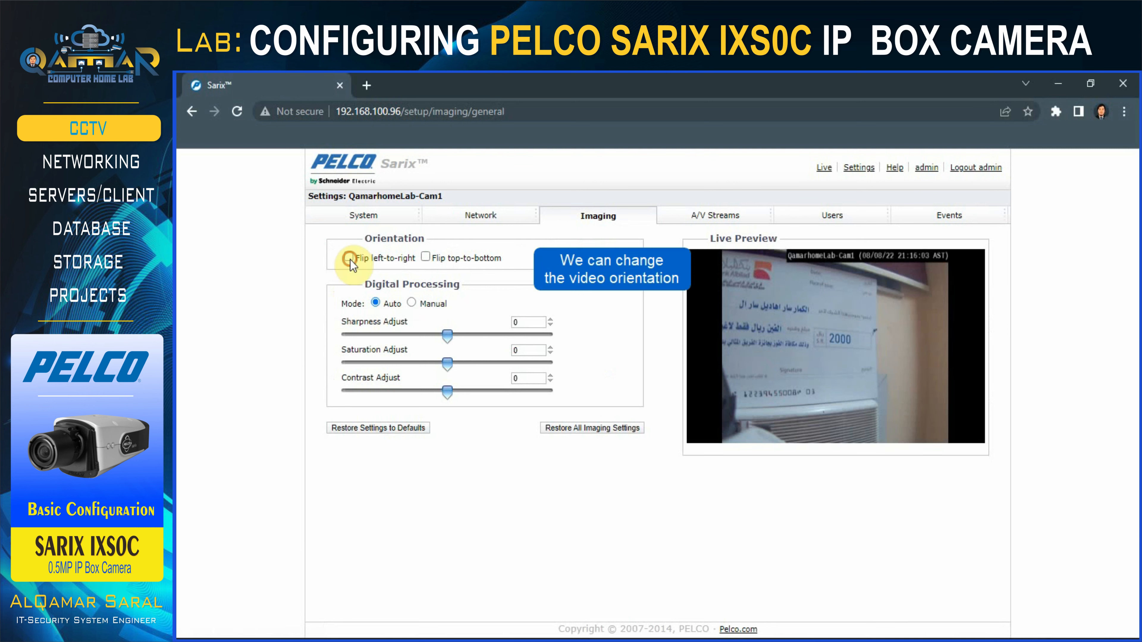
{"action": "left_click", "coordinate": [426, 257]}
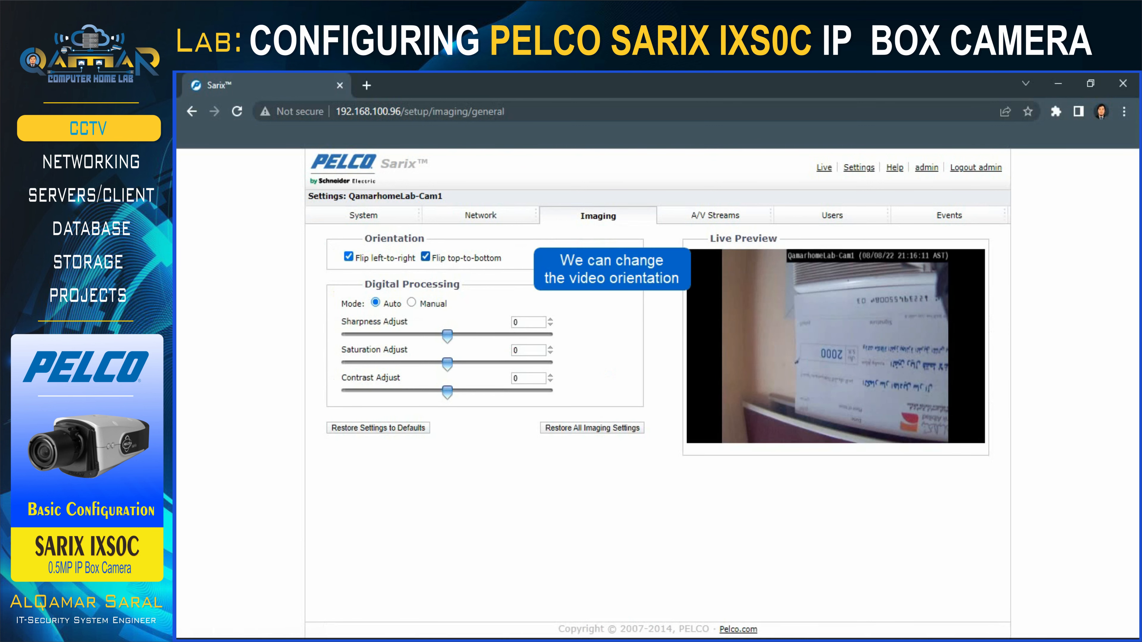
{"action": "left_click", "coordinate": [349, 257]}
Run a Full Range Auto-Focus from the Imaging Focus page.
{"action": "mouse_move", "coordinate": [594, 218]}
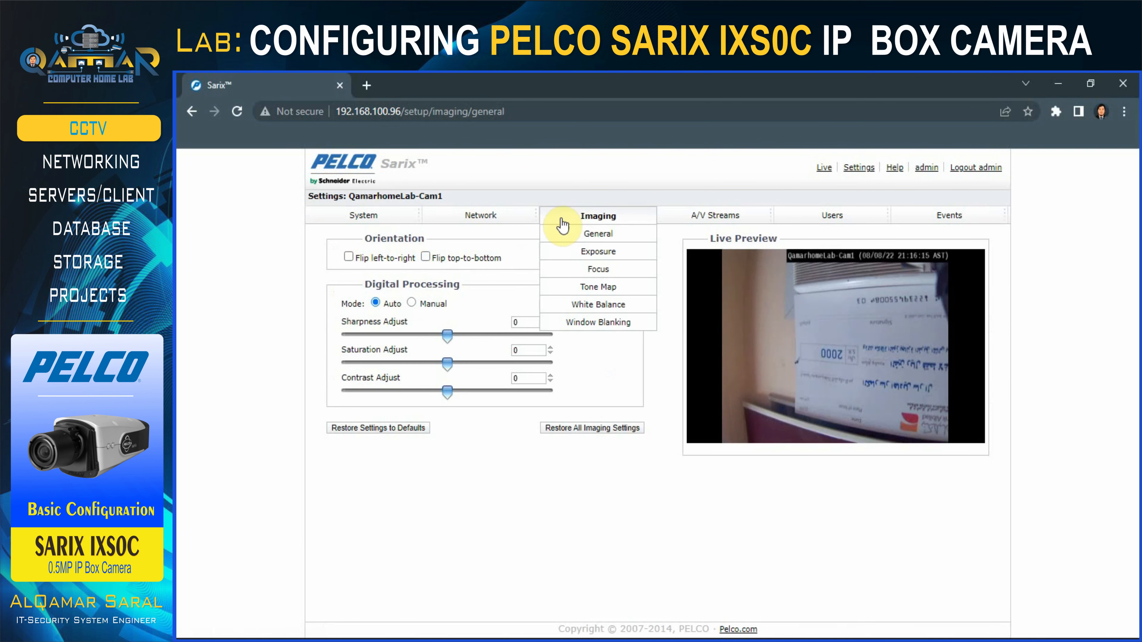
{"action": "left_click", "coordinate": [599, 269]}
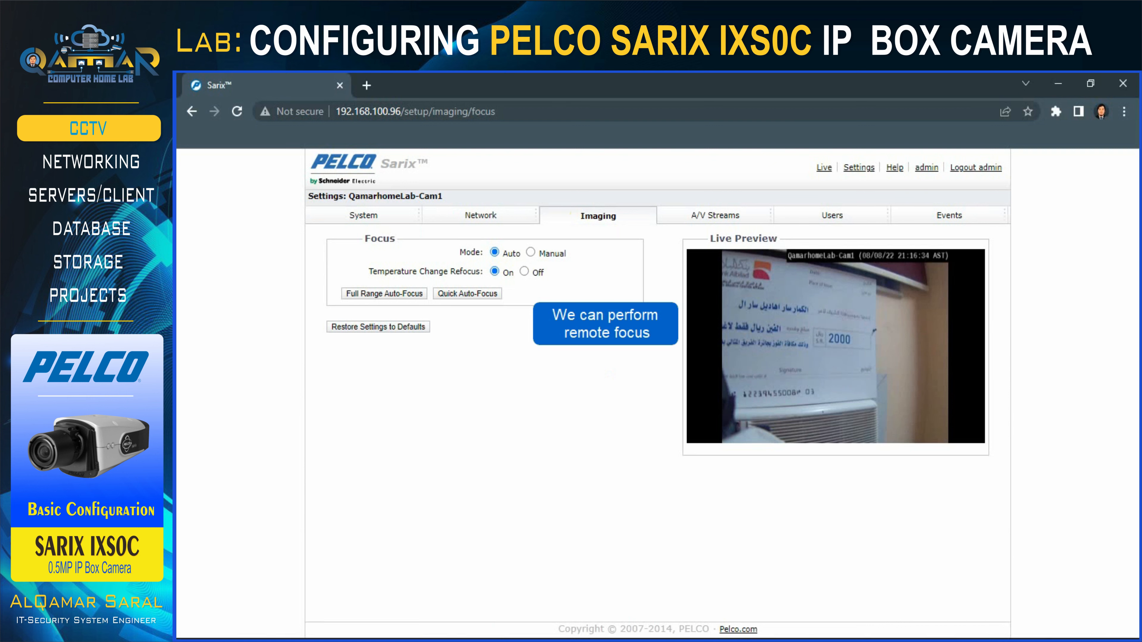
{"action": "left_click", "coordinate": [383, 293]}
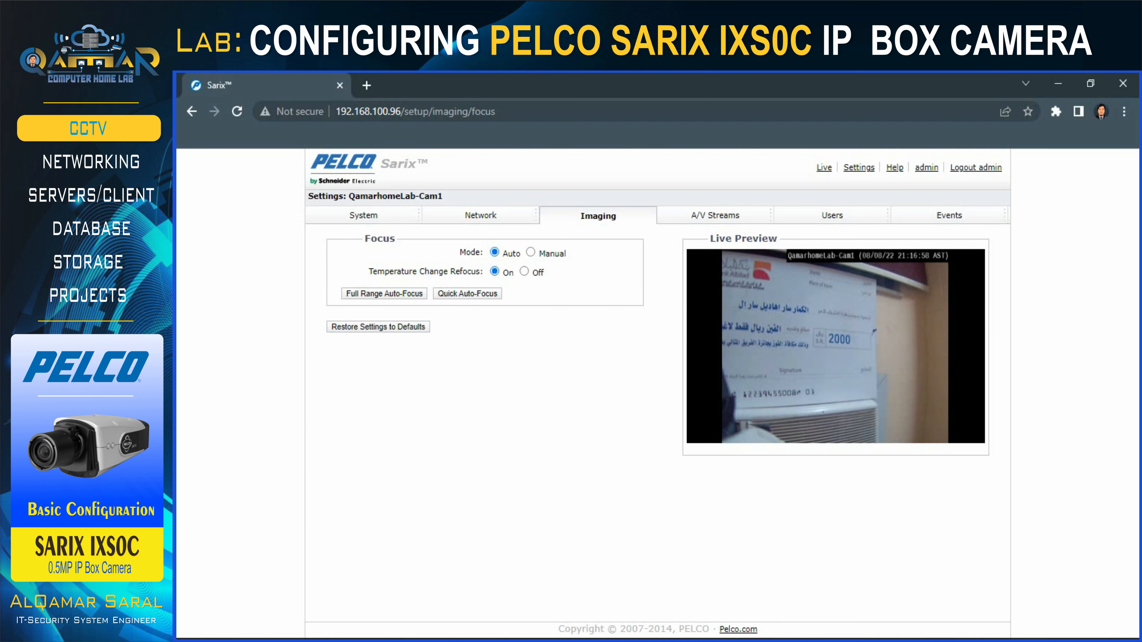
View the Window Blanking settings, then move to the A/V Streams video presets.
{"action": "mouse_move", "coordinate": [598, 216]}
{"action": "left_click", "coordinate": [593, 324]}
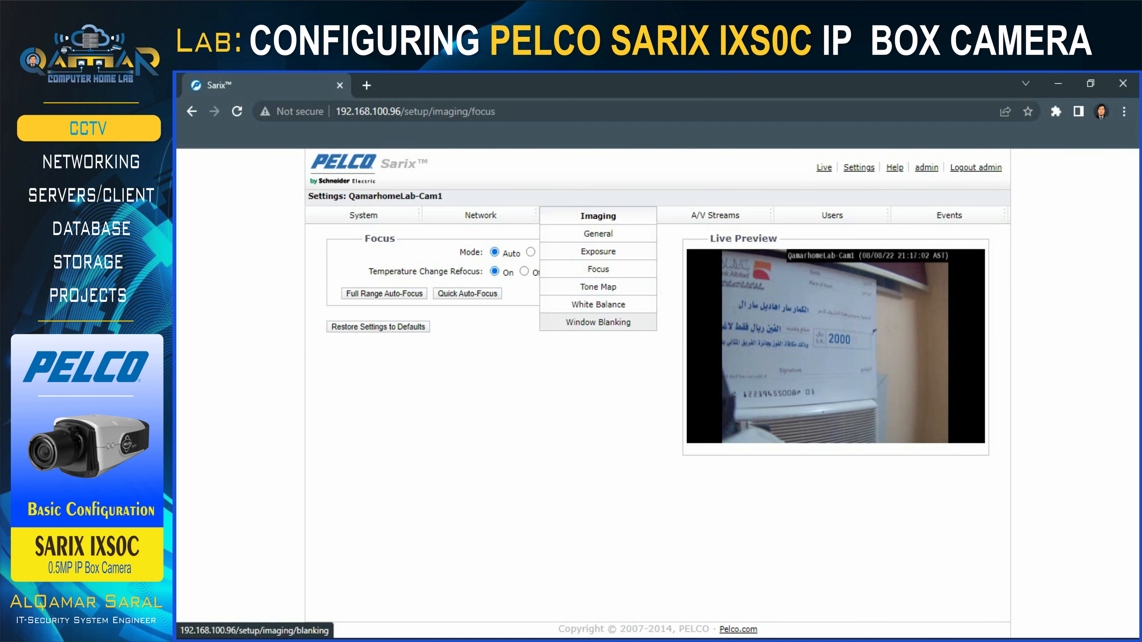
{"action": "left_click", "coordinate": [709, 234]}
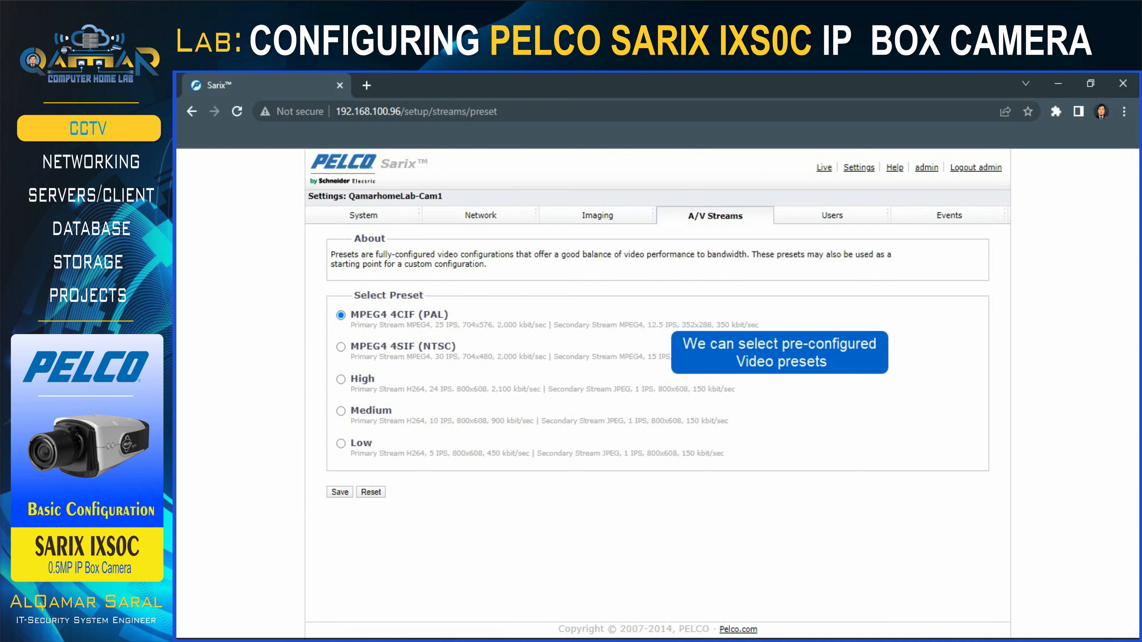
In Custom Video Stream Configuration, rename the primary stream FullView and select H264 compression.
{"action": "left_click", "coordinate": [711, 250]}
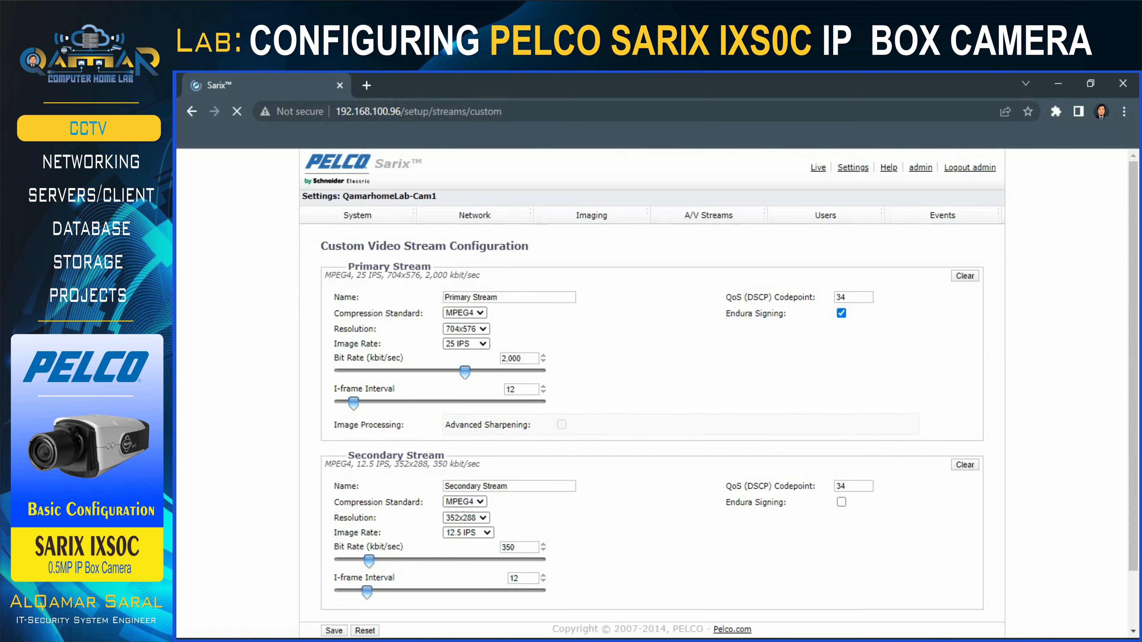
{"action": "triple_click", "coordinate": [517, 297]}
{"action": "type", "text": "FullView"}
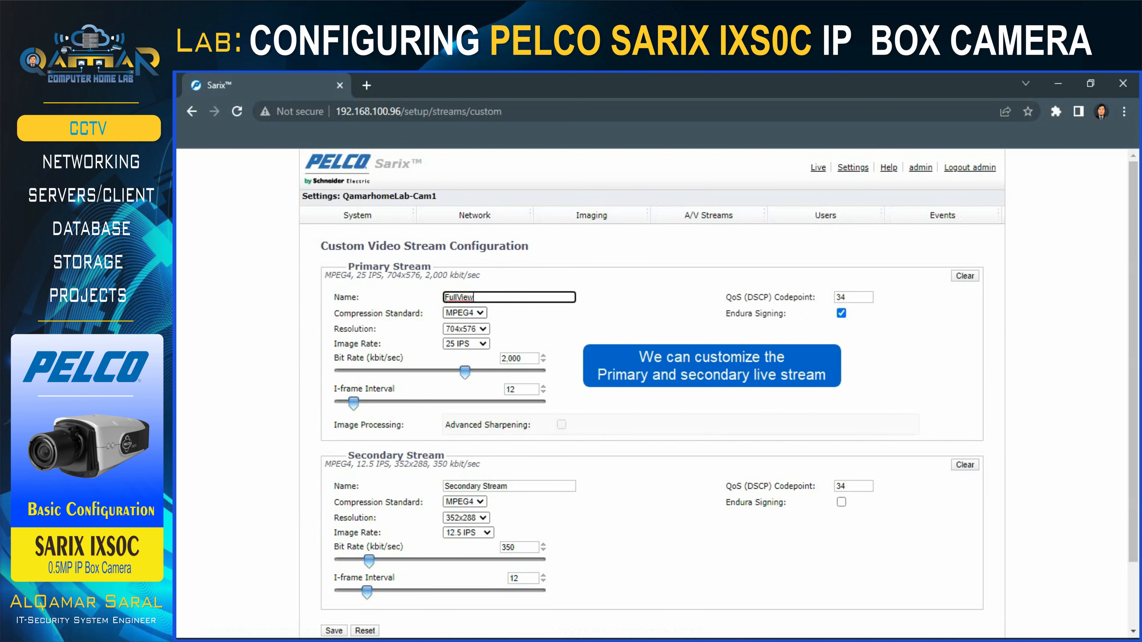
{"action": "left_click", "coordinate": [459, 312]}
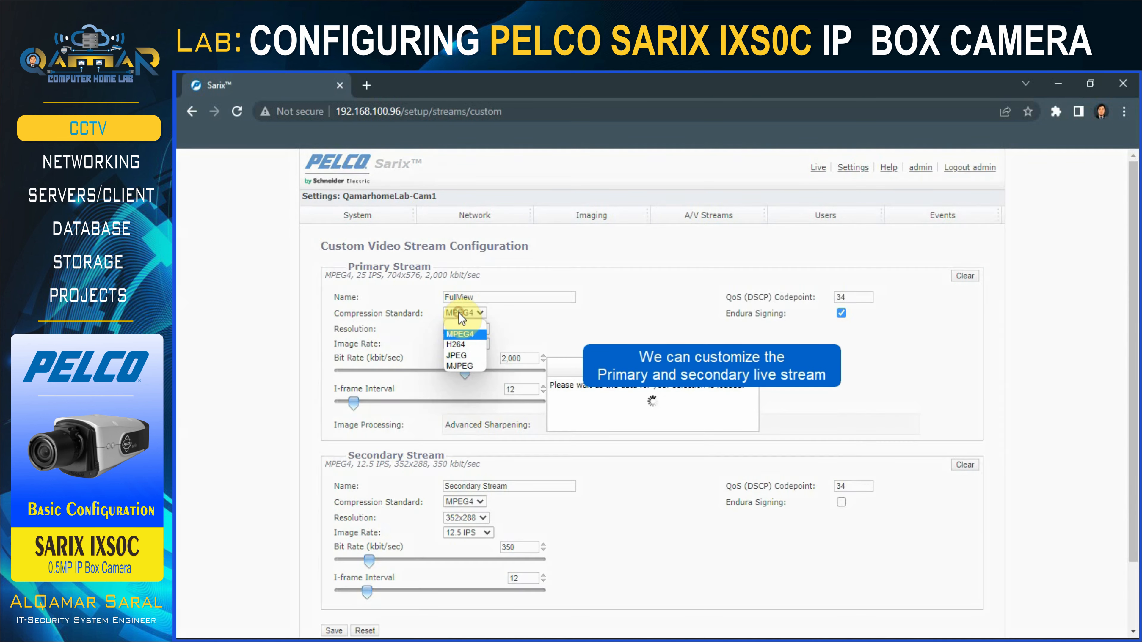
{"action": "left_click", "coordinate": [456, 345]}
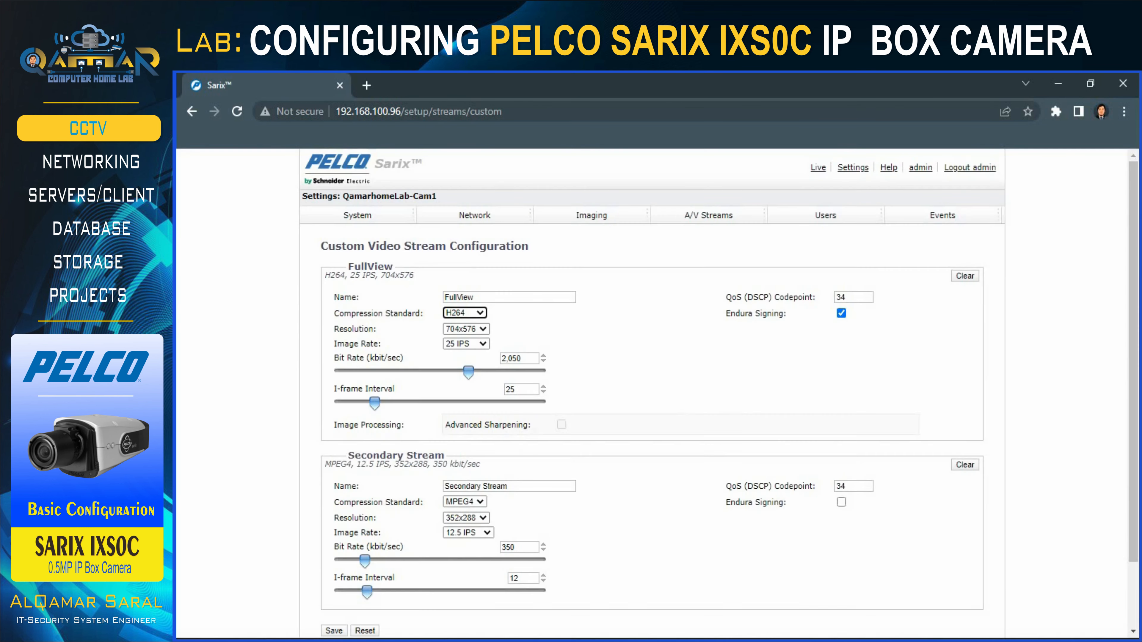